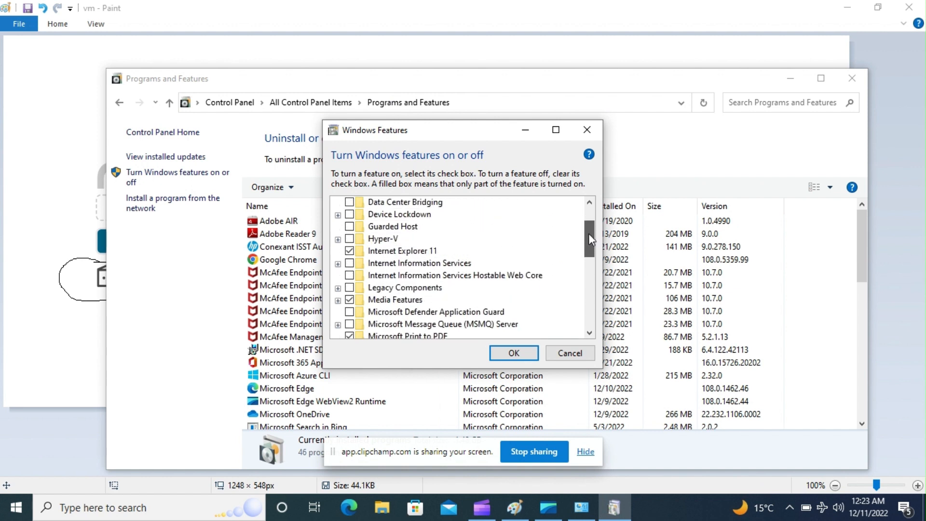
Enable the Hyper-V Windows feature with all its Management Tools and Platform components, and apply the change.
click(338, 239)
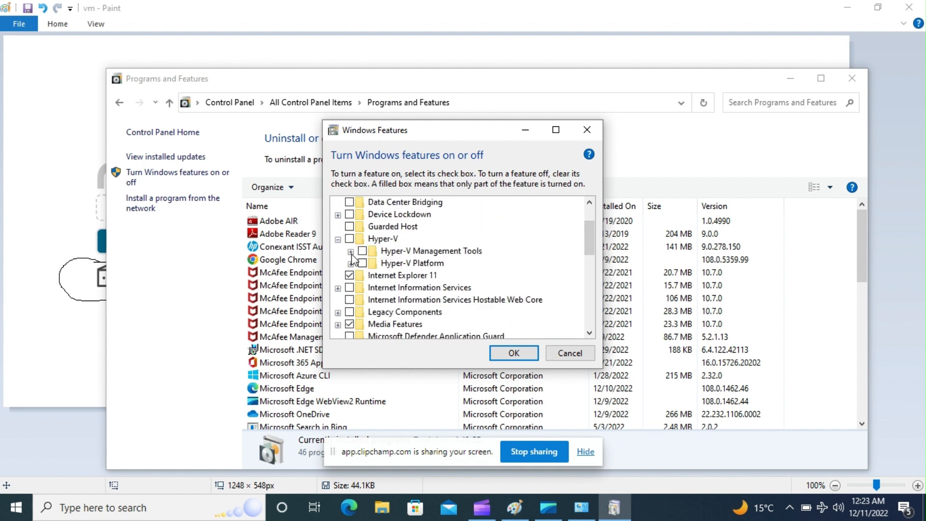
click(351, 251)
click(351, 288)
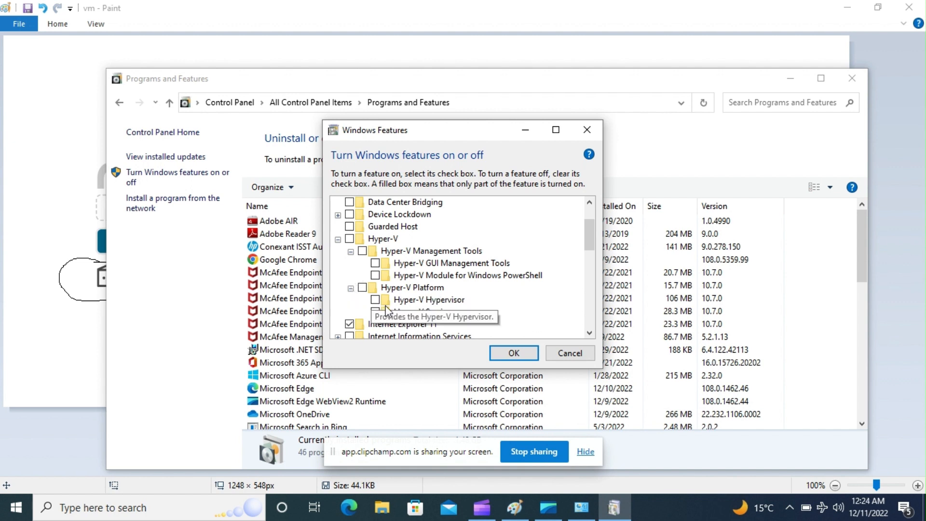
click(349, 238)
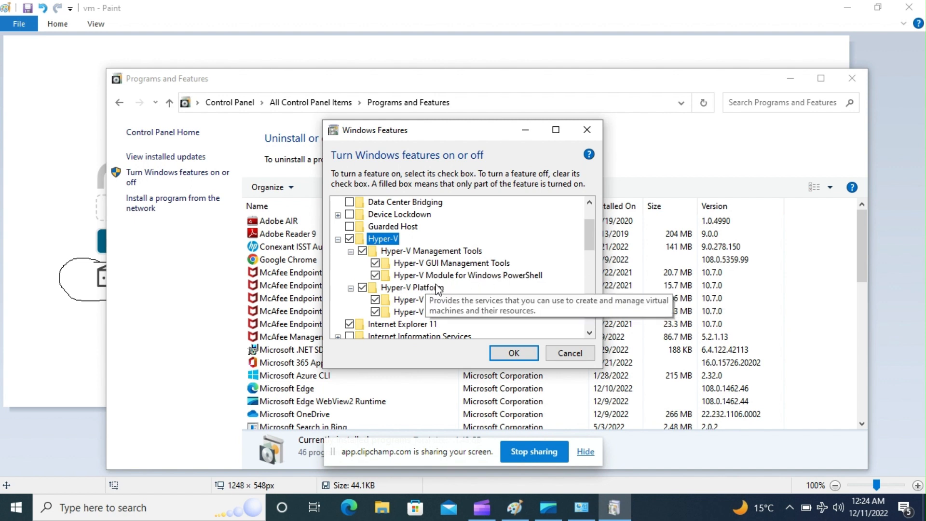
click(538, 279)
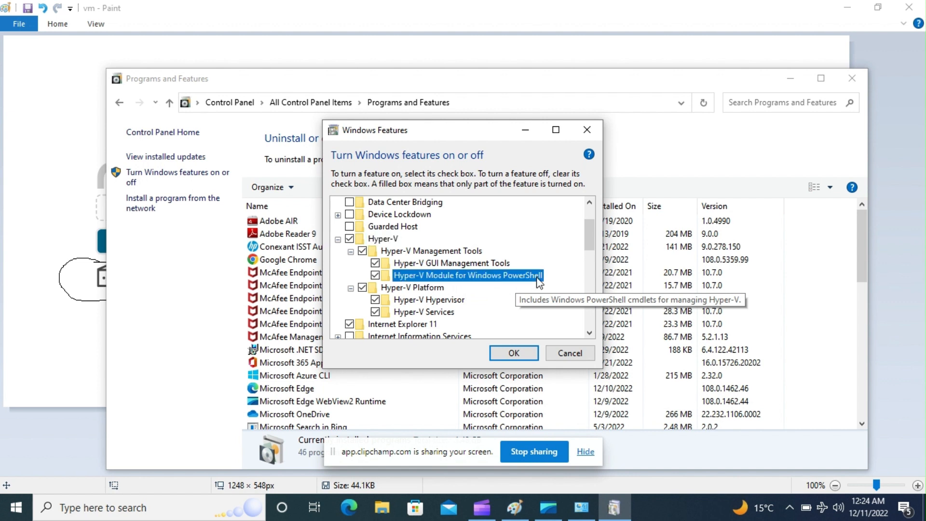
click(418, 301)
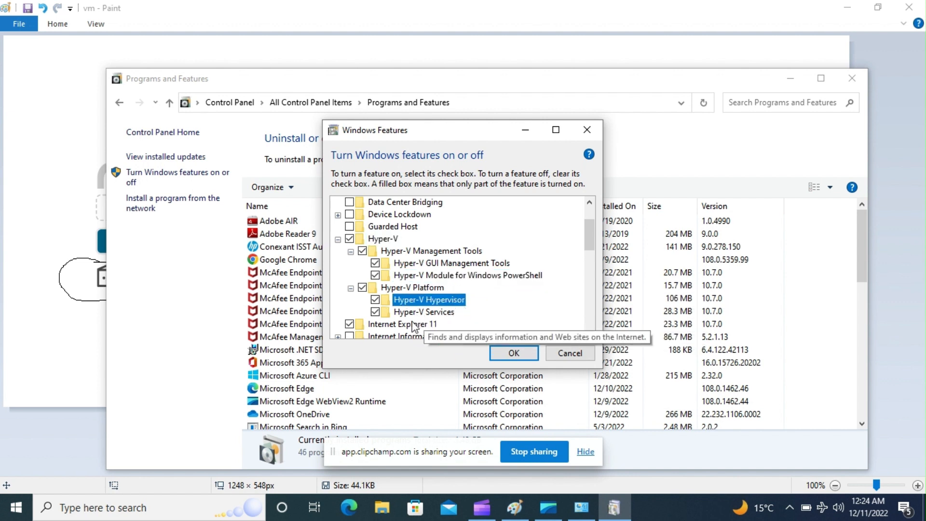
click(424, 314)
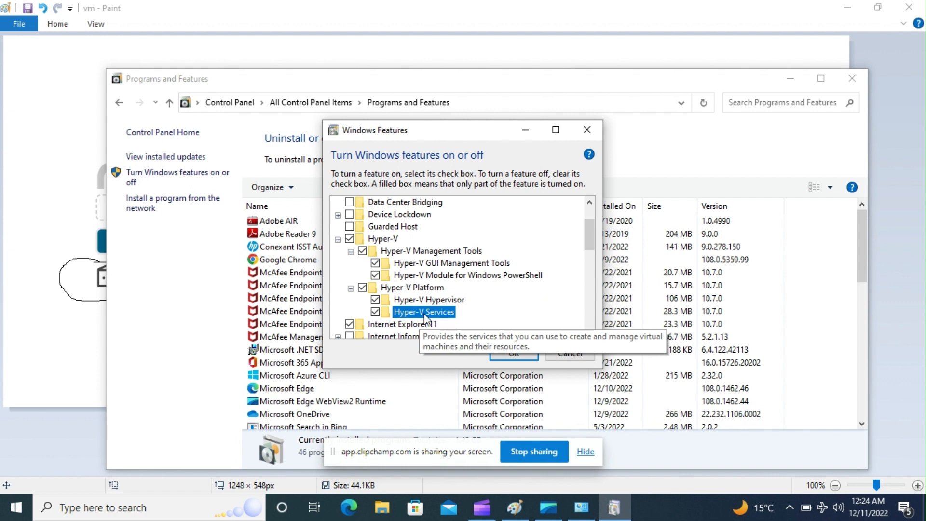
click(518, 359)
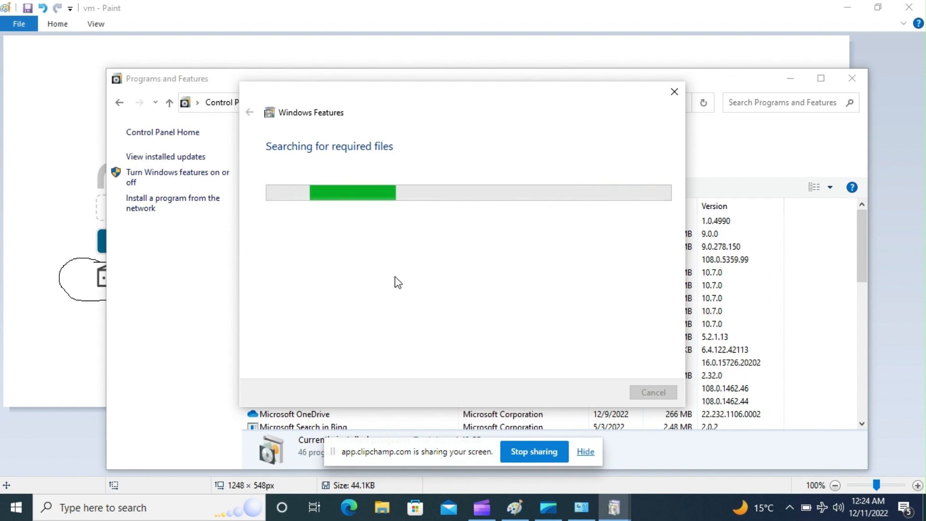
Switch to Paint and start a new blank image, discarding the changes to vm.png.
click(60, 178)
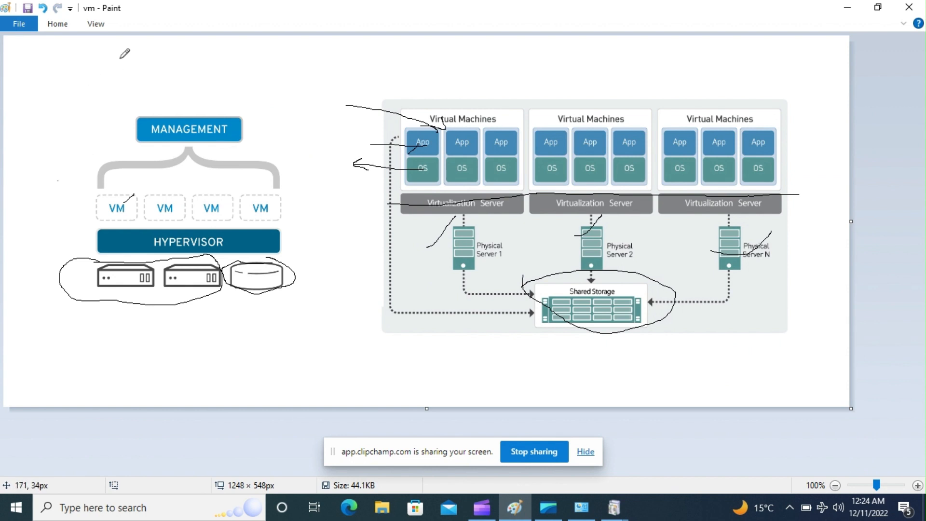
click(19, 23)
click(62, 51)
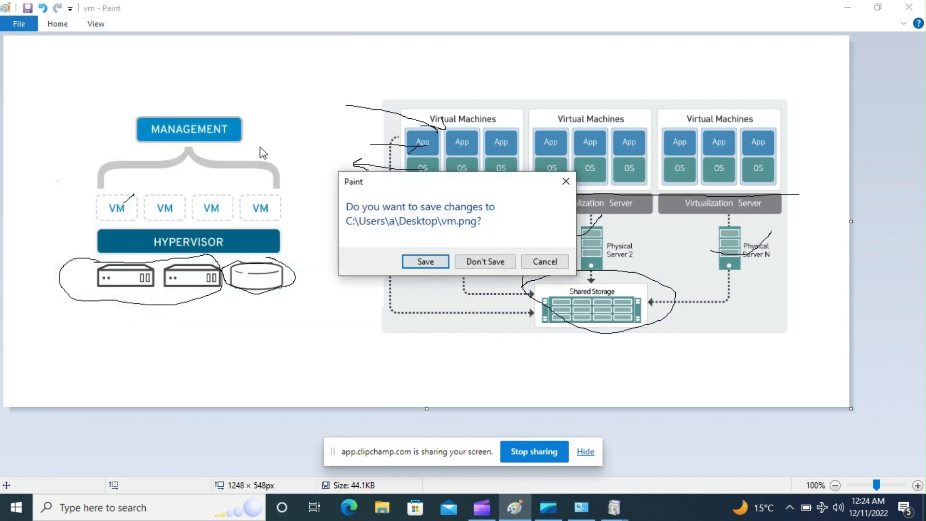
click(485, 262)
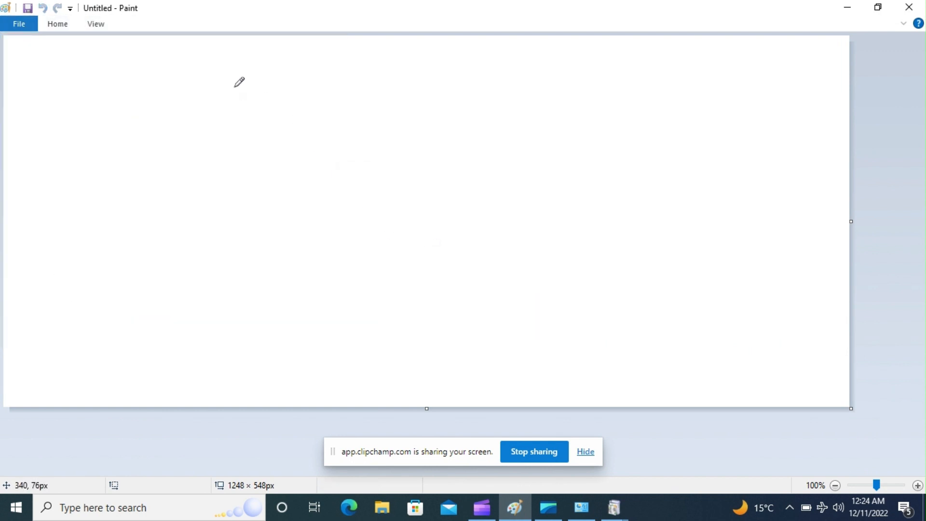
Draw a square outline about 200 × 199 px left of the canvas centre and a vertical line about 282 px long to its right.
click(58, 24)
click(298, 44)
drag(262, 159, 396, 294)
click(59, 27)
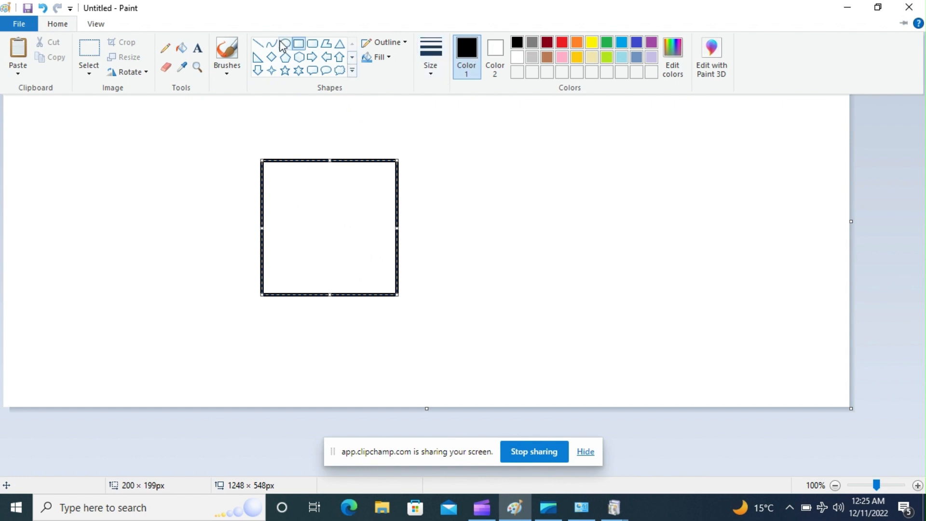
click(458, 183)
drag(427, 141, 431, 331)
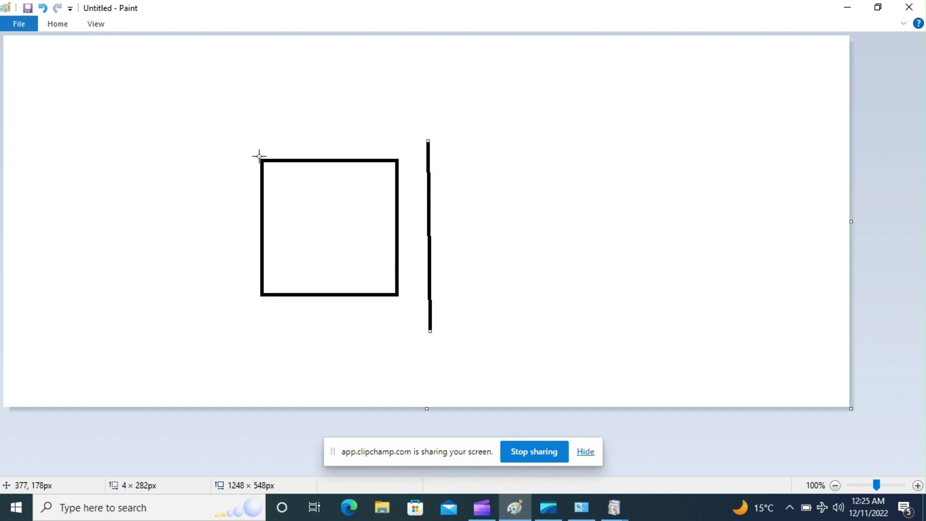
Draw three stacked rectangles right of the vertical line, the upper one about 97 × 59 px and the lowest about 177 × 56 px.
click(56, 28)
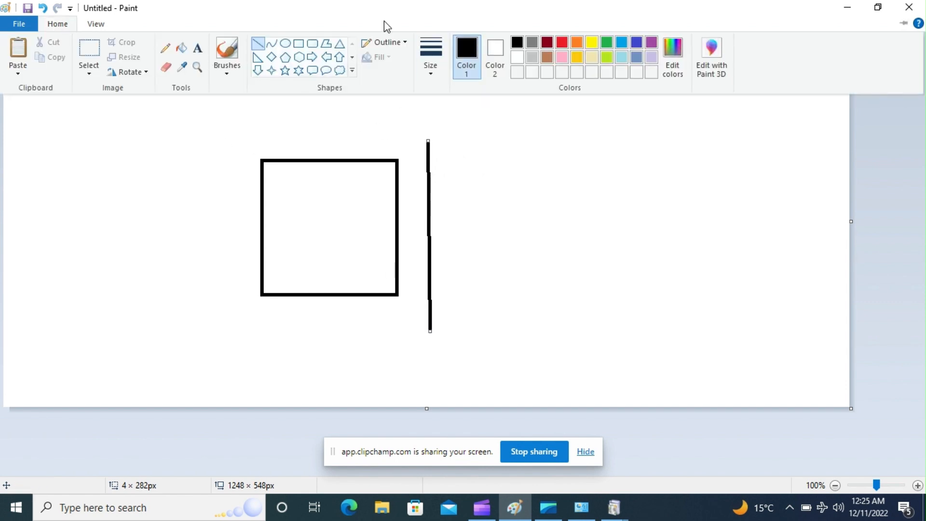
click(299, 46)
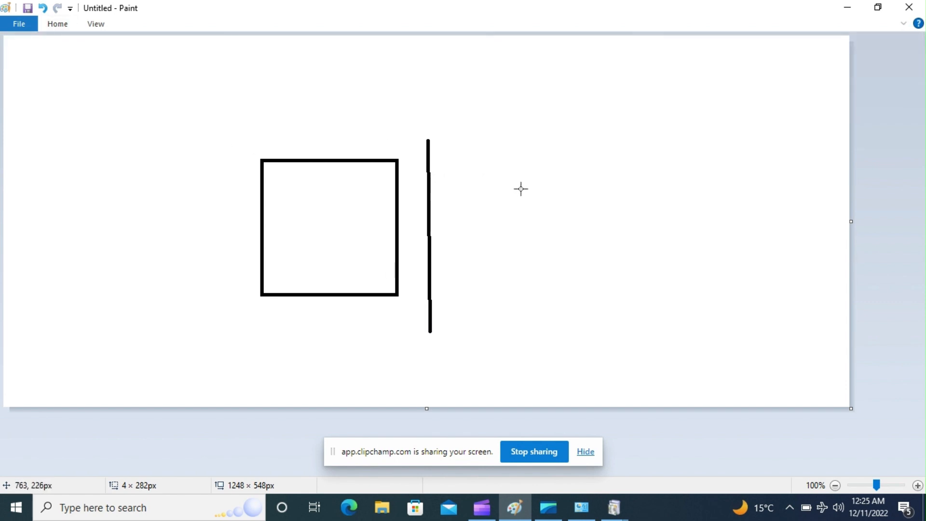
drag(499, 172, 566, 212)
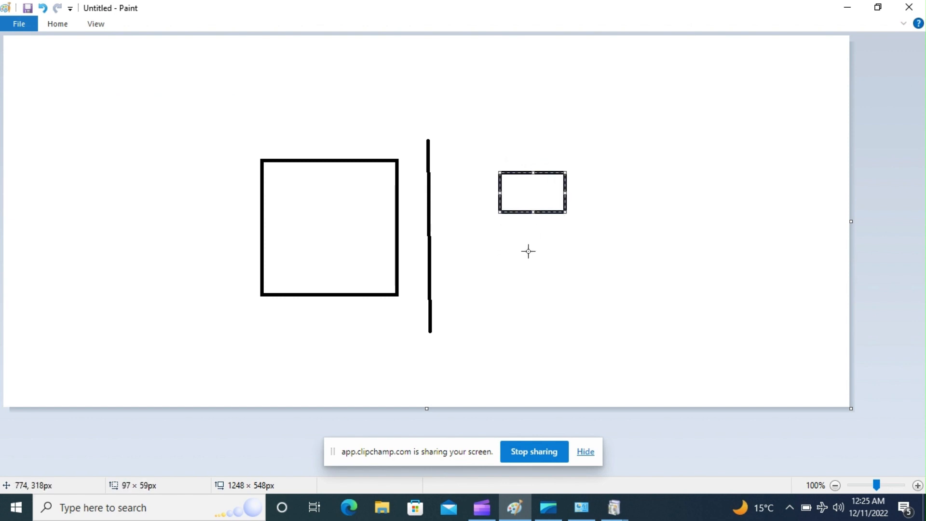
drag(495, 236, 582, 271)
drag(489, 287, 608, 325)
Add a text block reading RAM, CPU, OS, HDD and NIC on separate lines at the square's upper-left corner.
click(58, 25)
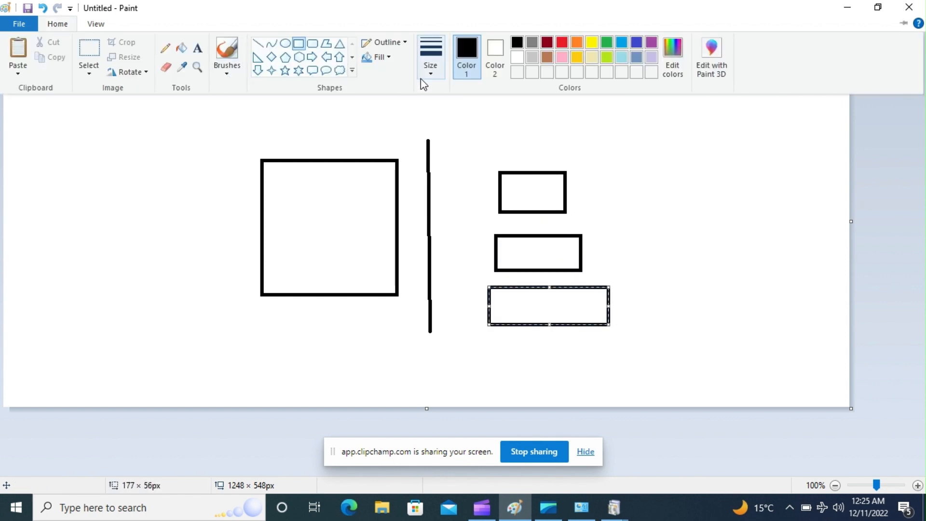
click(197, 49)
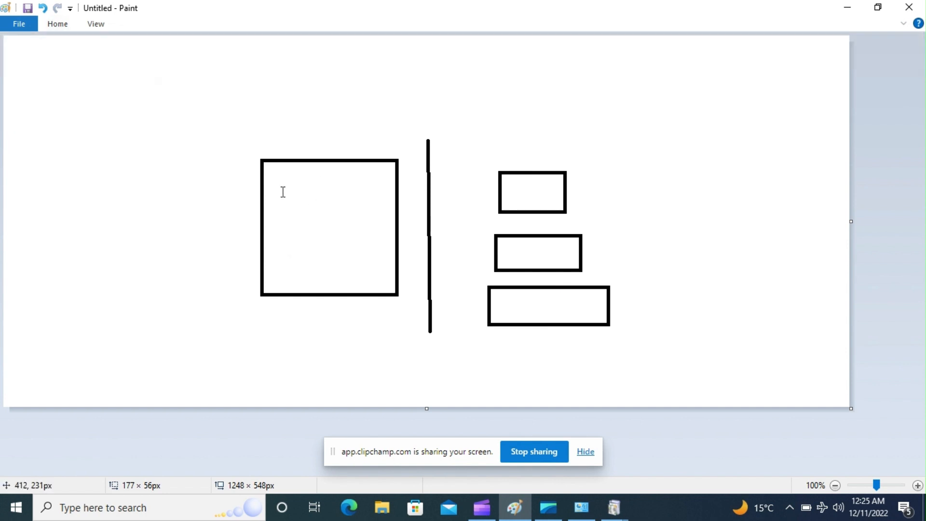
drag(244, 109, 381, 150)
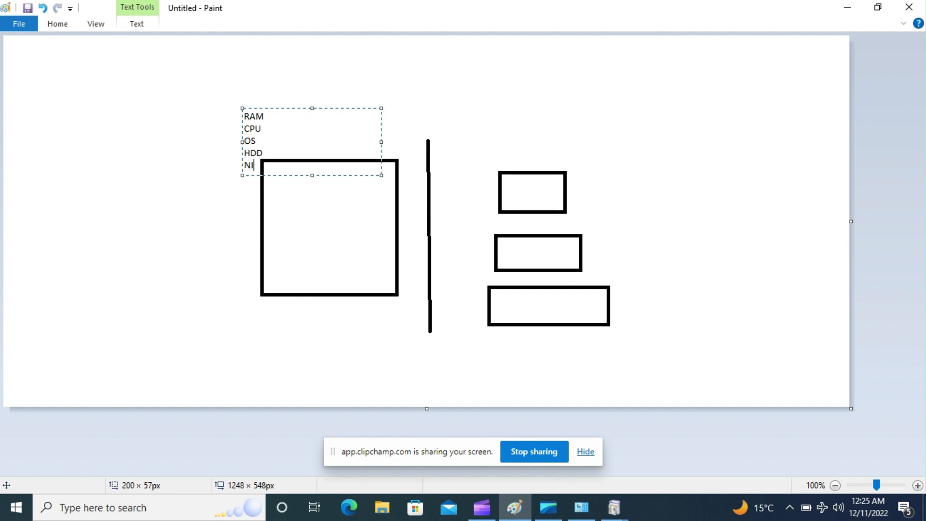
click(540, 141)
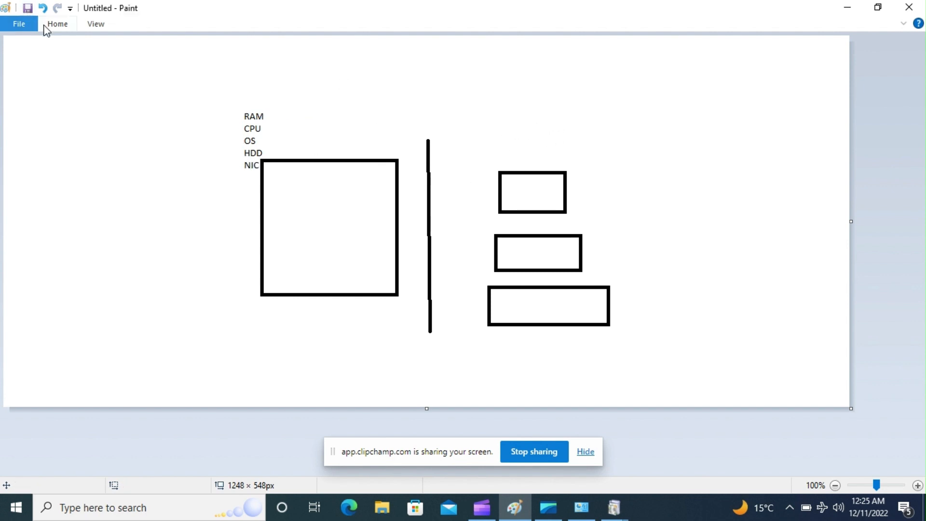
Select the RAM, CPU, OS, HDD, NIC text block and move it to the top of the uppermost small rectangle.
drag(240, 146, 276, 181)
click(68, 64)
click(58, 25)
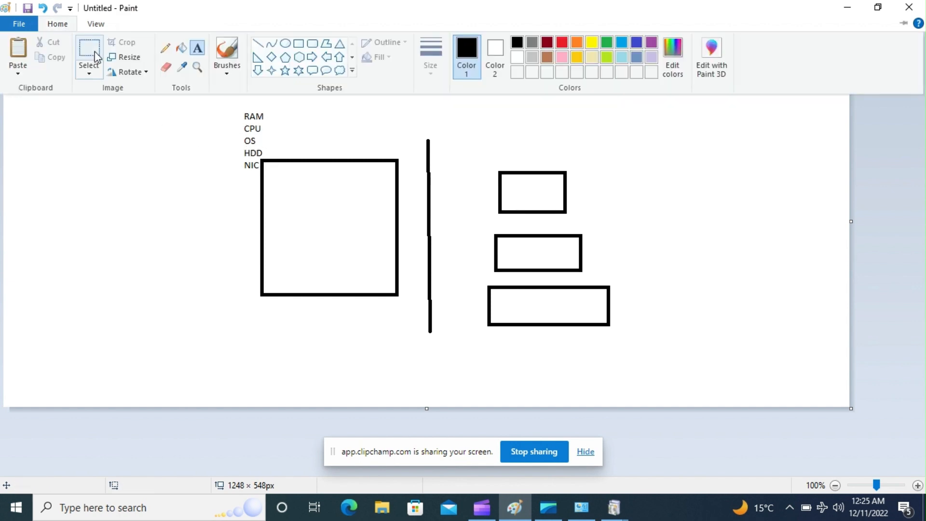
click(227, 110)
drag(231, 106, 270, 173)
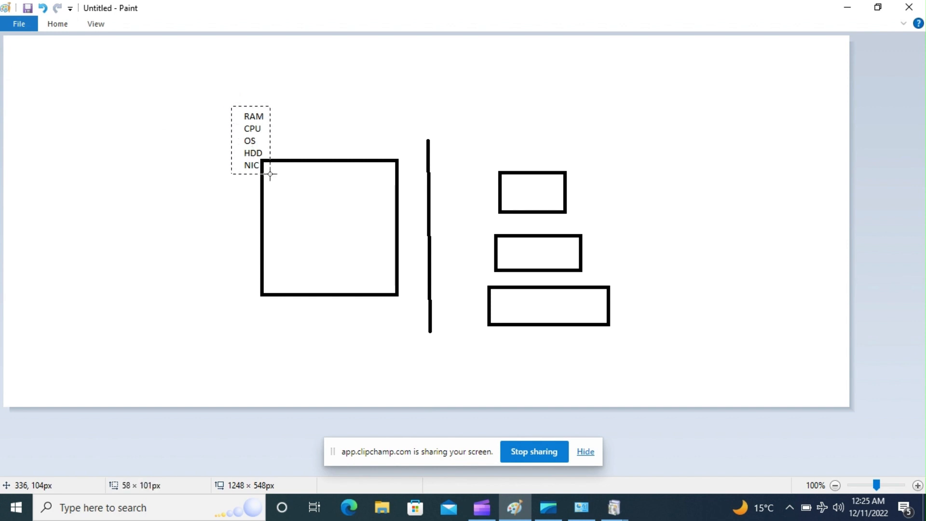
drag(247, 129, 569, 173)
click(658, 143)
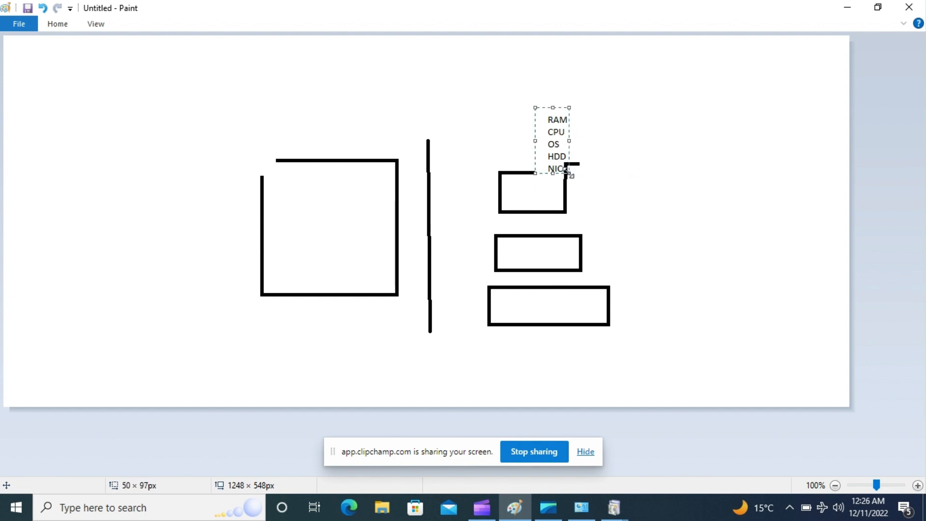
Copy the text block and place duplicates at the middle rectangle, the lowest rectangle and the large square's upper-left corner.
key(ctrl+c)
key(ctrl+v)
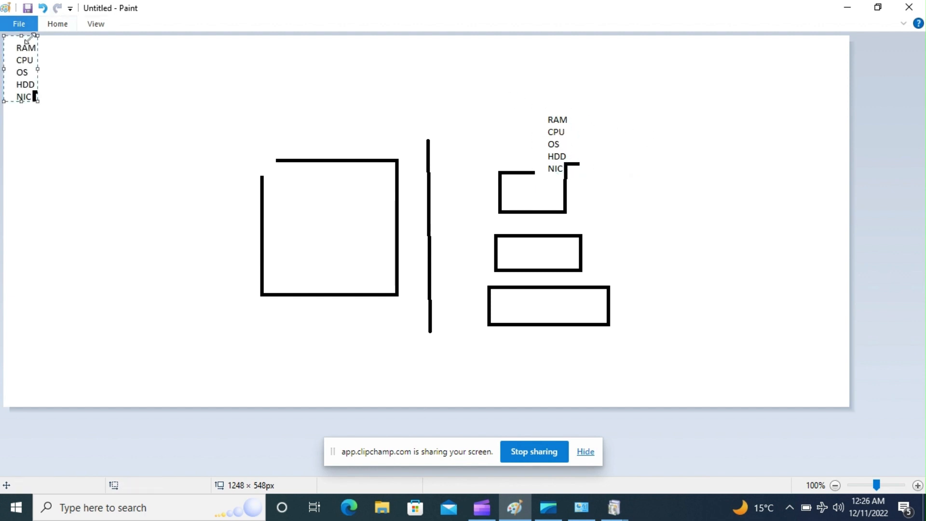
drag(19, 64, 586, 222)
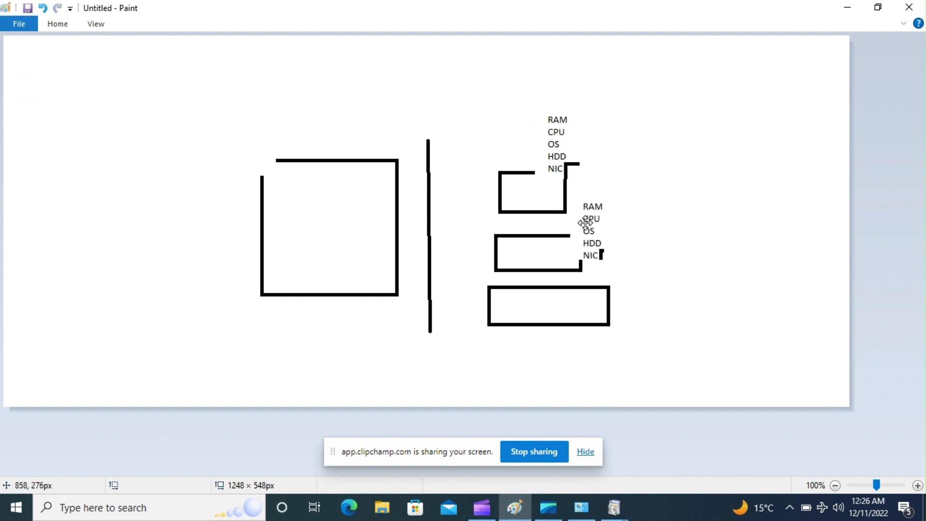
key(ctrl+v)
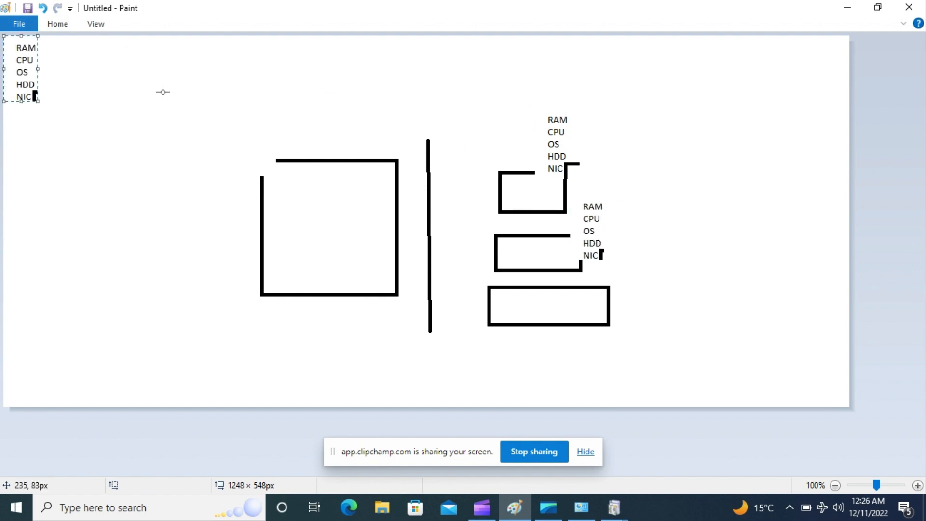
drag(20, 64, 609, 333)
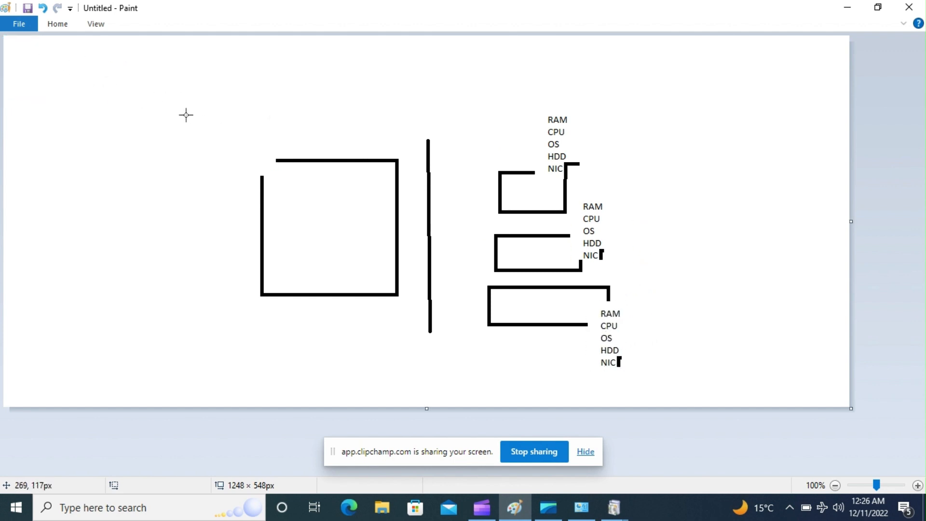
key(ctrl+v)
drag(20, 62, 249, 129)
click(613, 208)
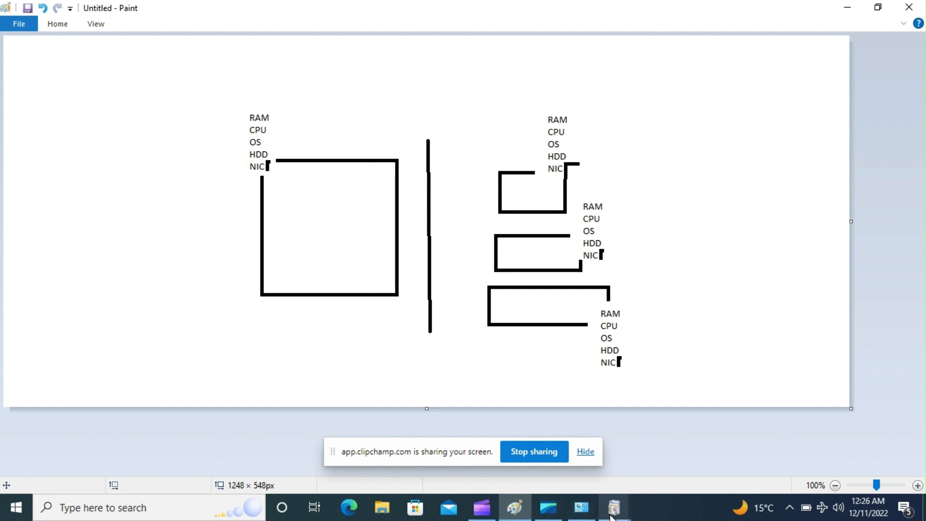
Check the progress of the Windows Features installation, moving its window aside, and return to the Paint drawing.
mouse_move(611, 516)
click(651, 471)
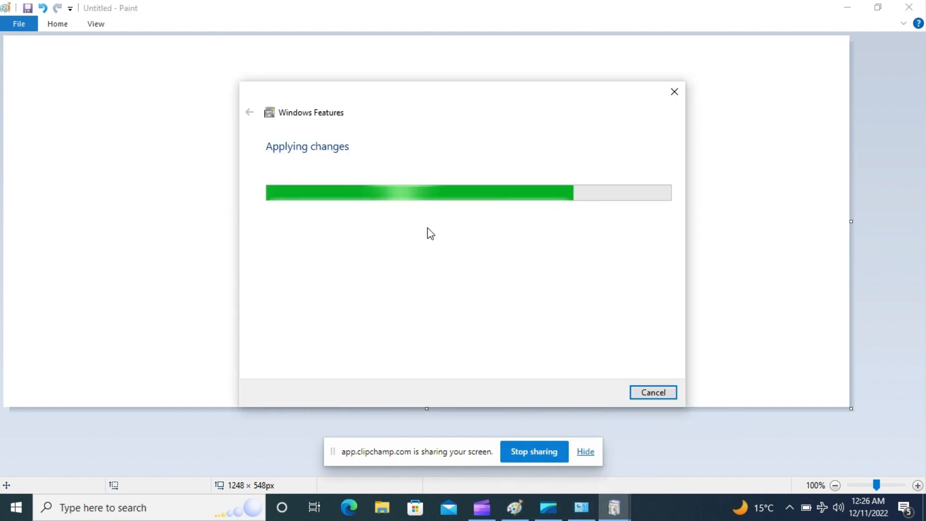
drag(516, 90, 373, 81)
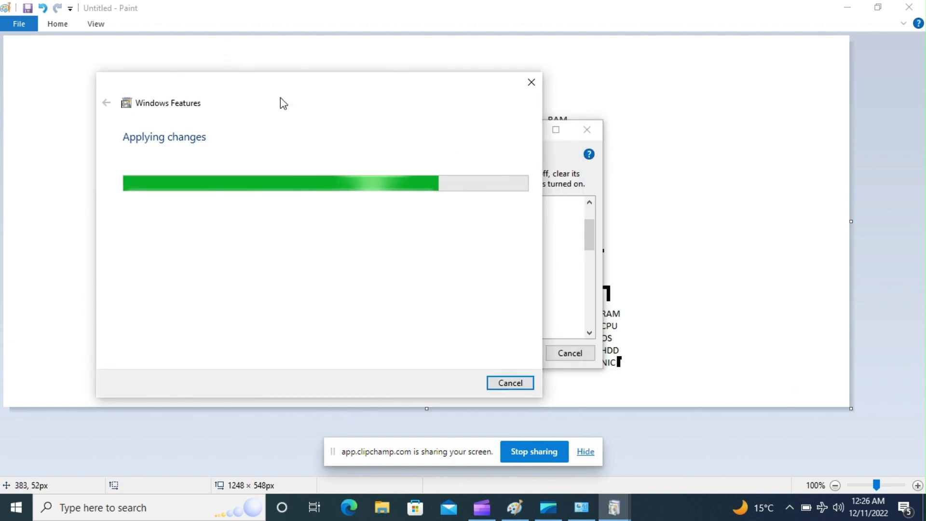
drag(380, 88, 588, 234)
click(230, 204)
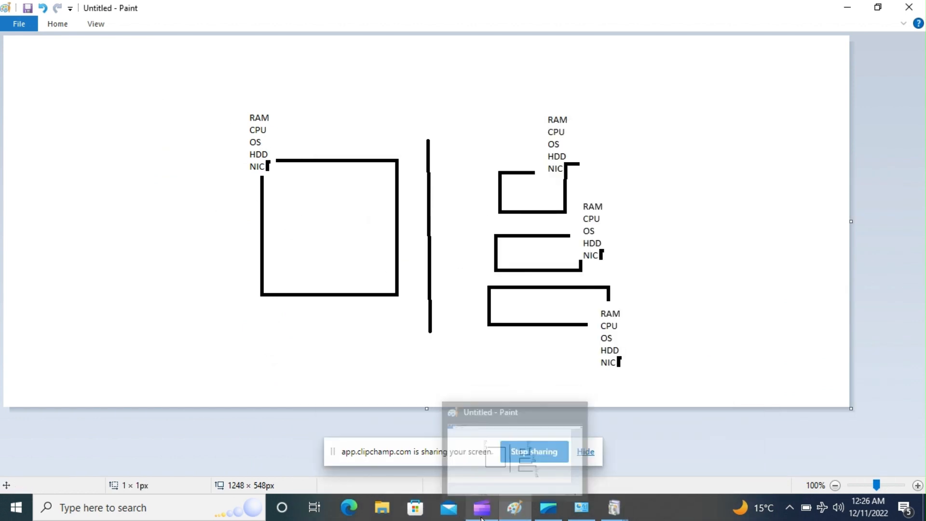
mouse_move(481, 516)
click(497, 450)
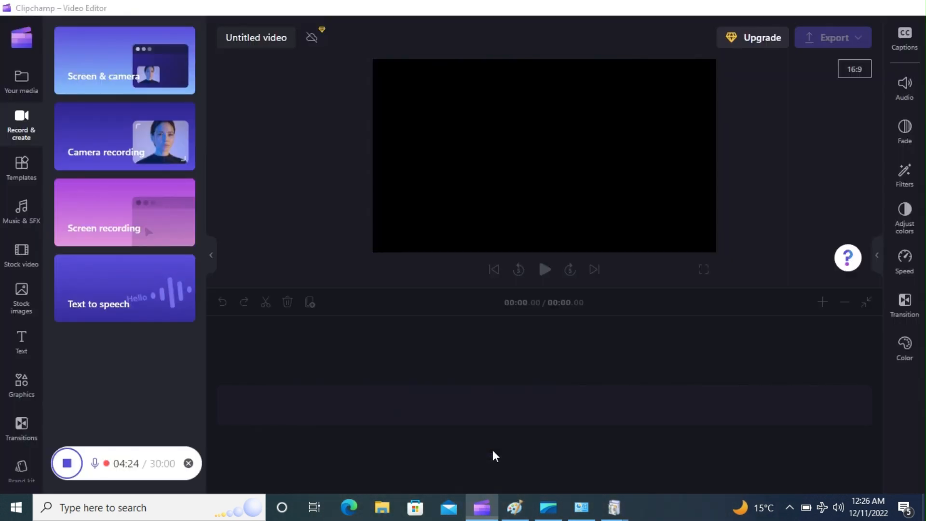
click(67, 463)
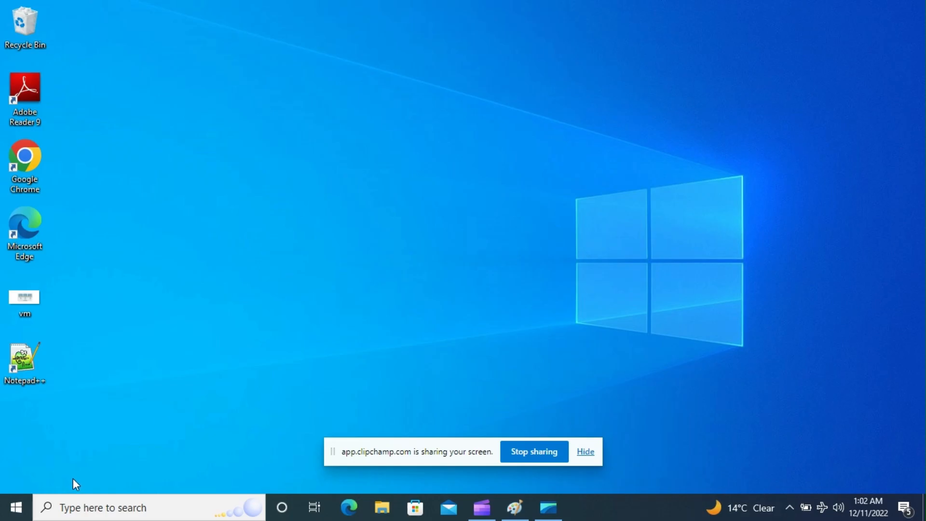
Search Windows for "hyper" and open Hyper-V Manager.
click(101, 510)
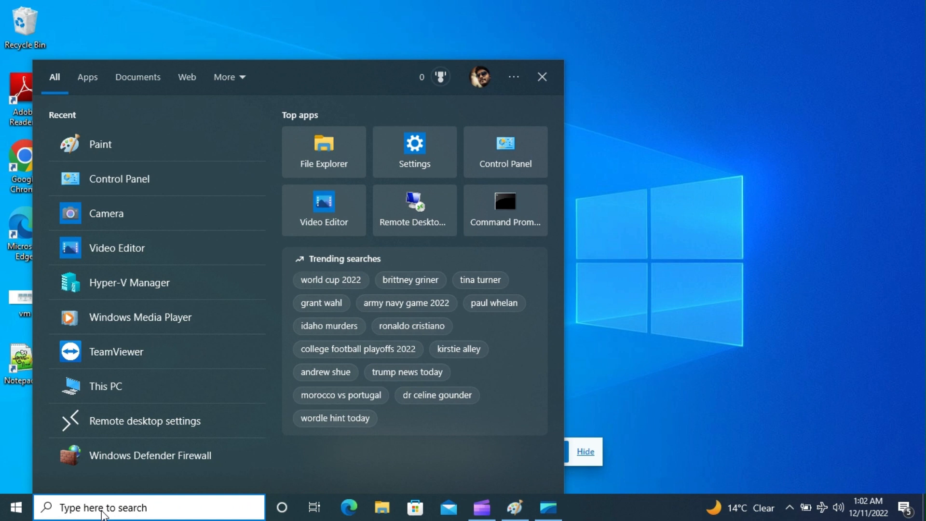
text(hyper)
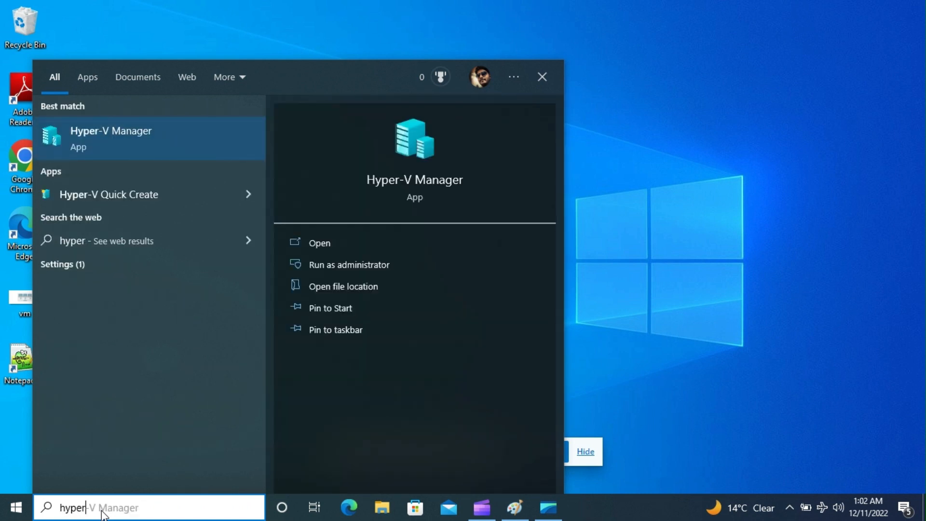
click(153, 135)
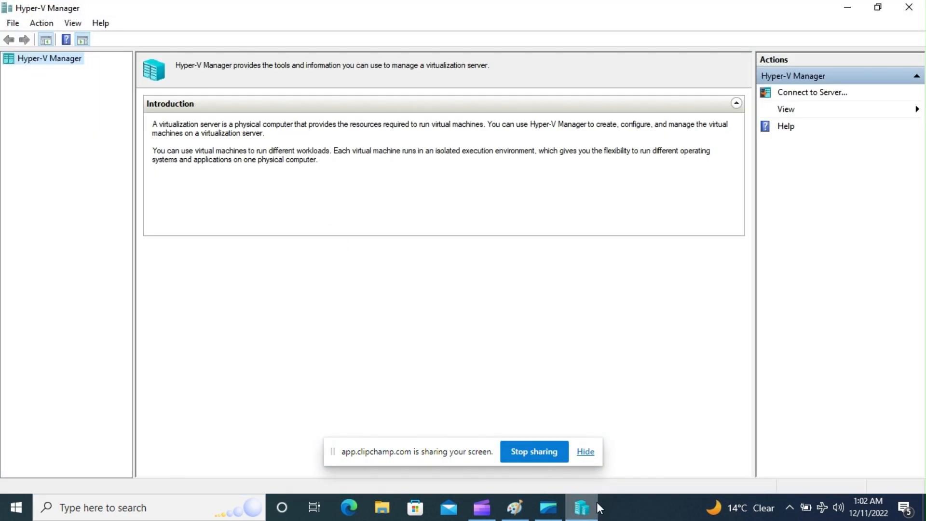
Switch to Paint and draw a rectangle about 88 × 141 px on the blank canvas with a red outline.
click(515, 507)
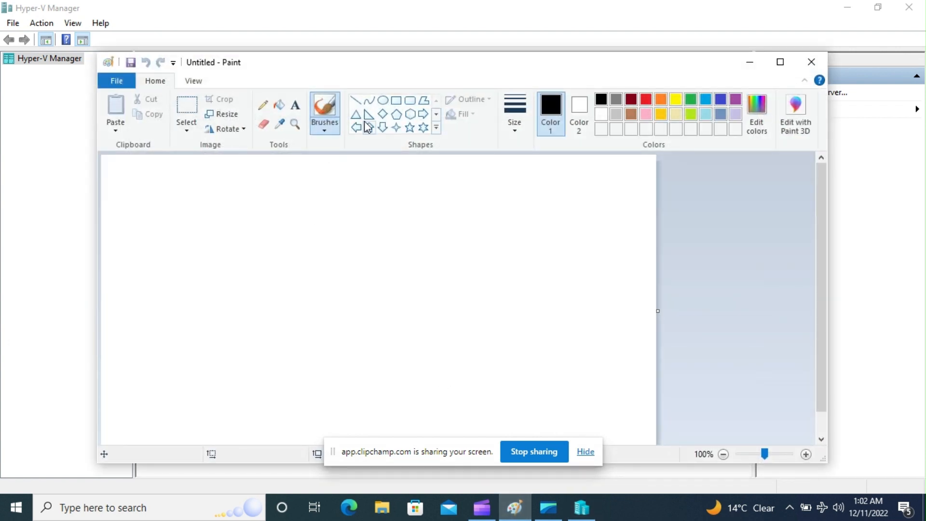
click(397, 101)
drag(232, 233, 292, 328)
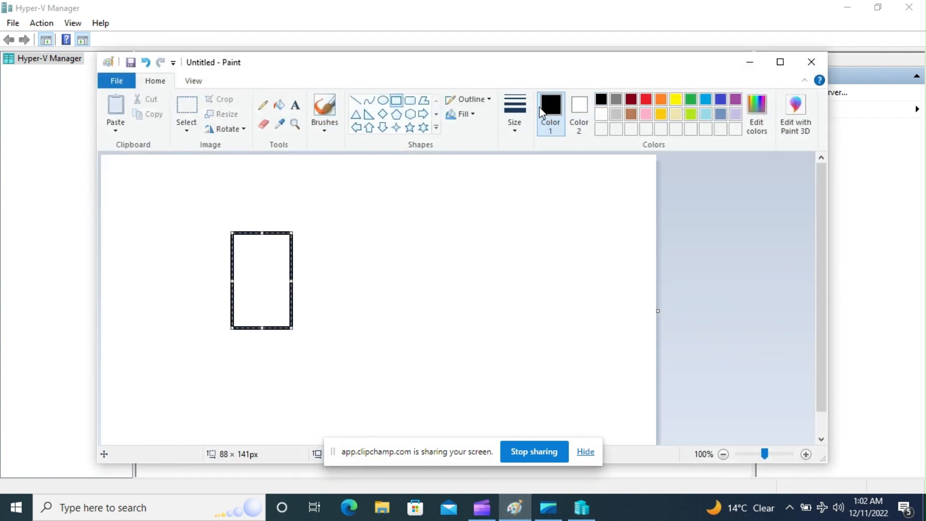
click(645, 101)
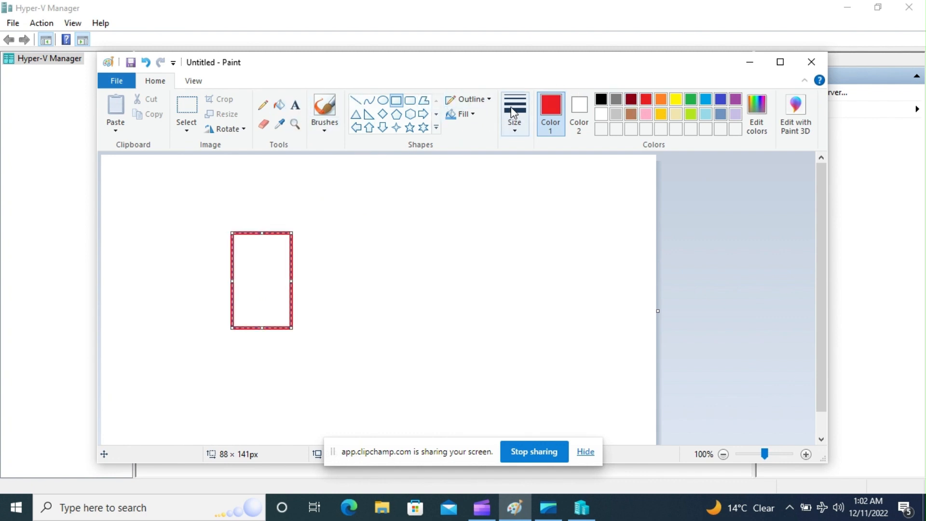
click(510, 124)
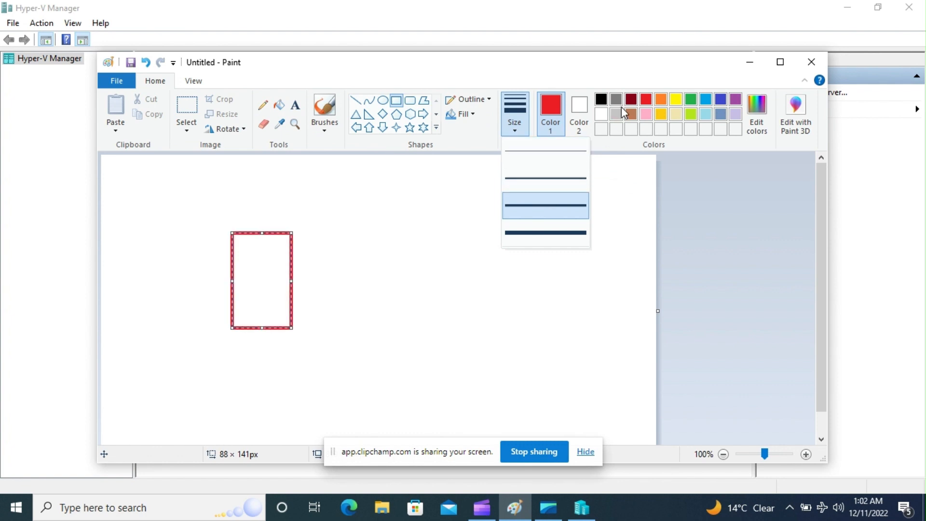
click(451, 240)
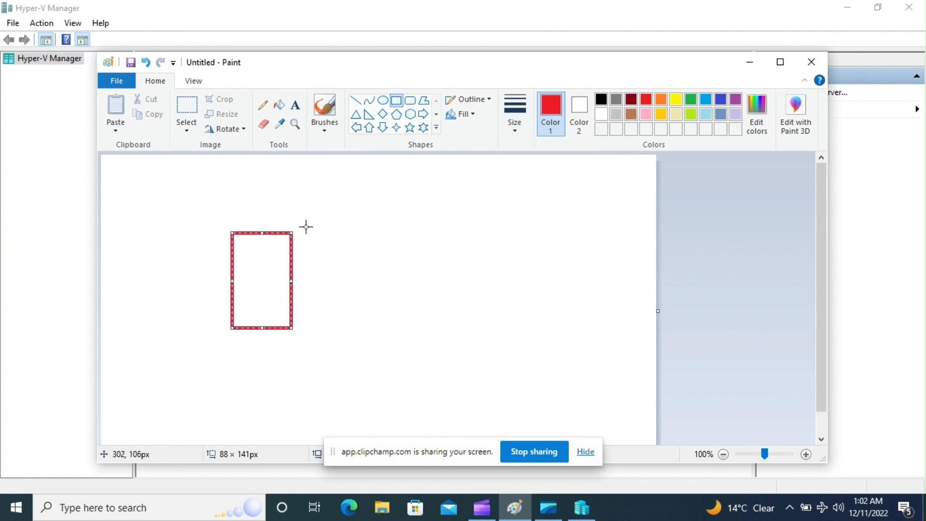
Draw a black vertical line about 209 px long beside the red rectangle and a black rectangle about 355 × 238 px beyond it.
click(359, 103)
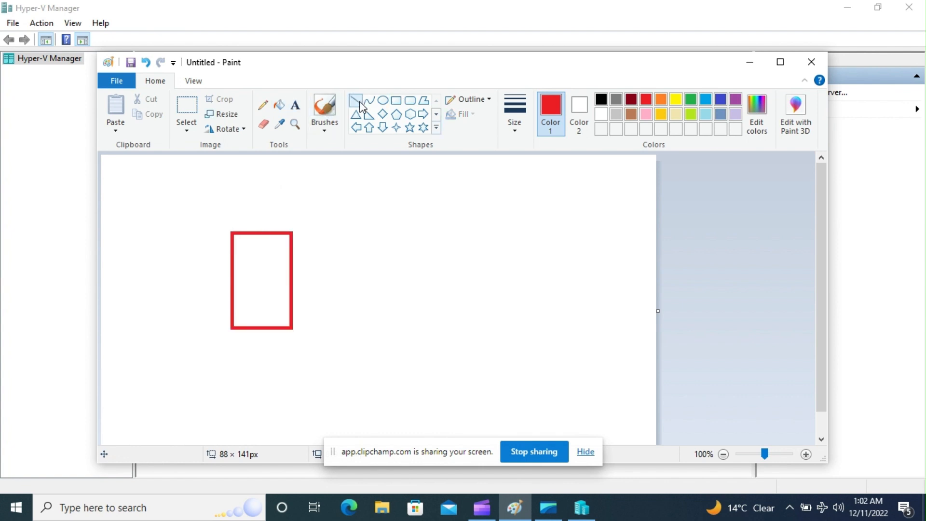
click(601, 103)
drag(302, 215, 303, 357)
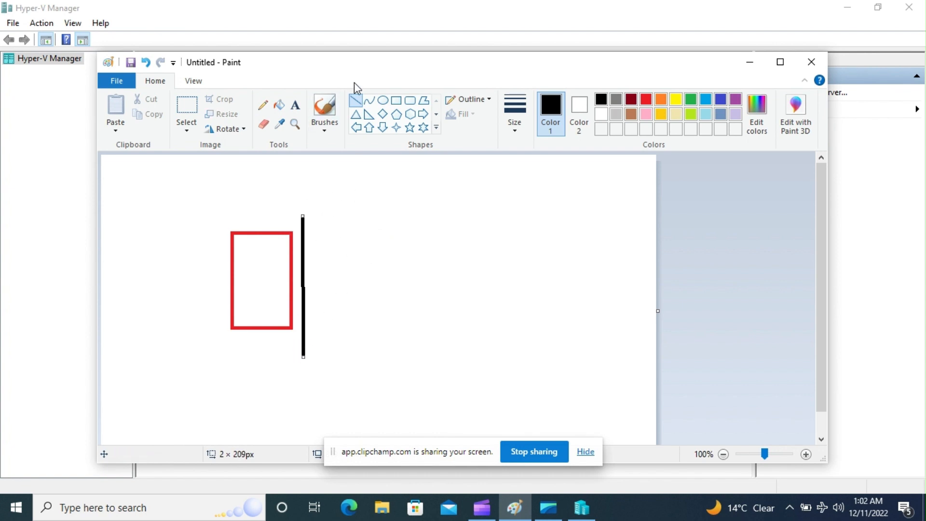
click(396, 101)
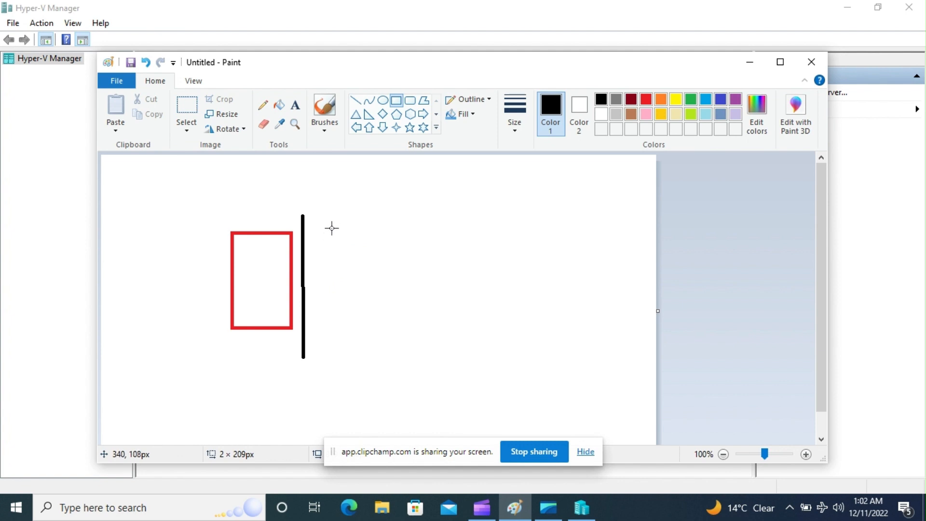
drag(336, 210, 576, 372)
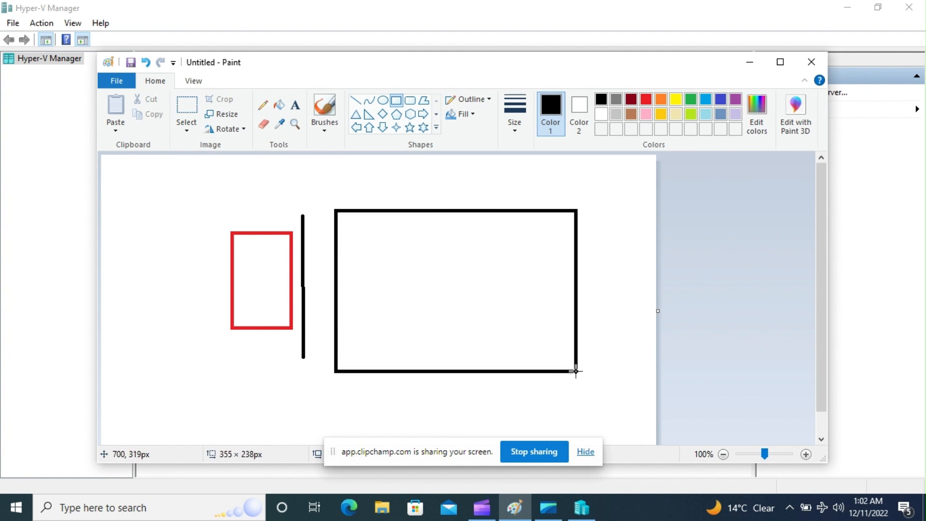
Add the text "Hyper-V manager" in black above the large black rectangle.
click(295, 105)
drag(403, 174, 541, 201)
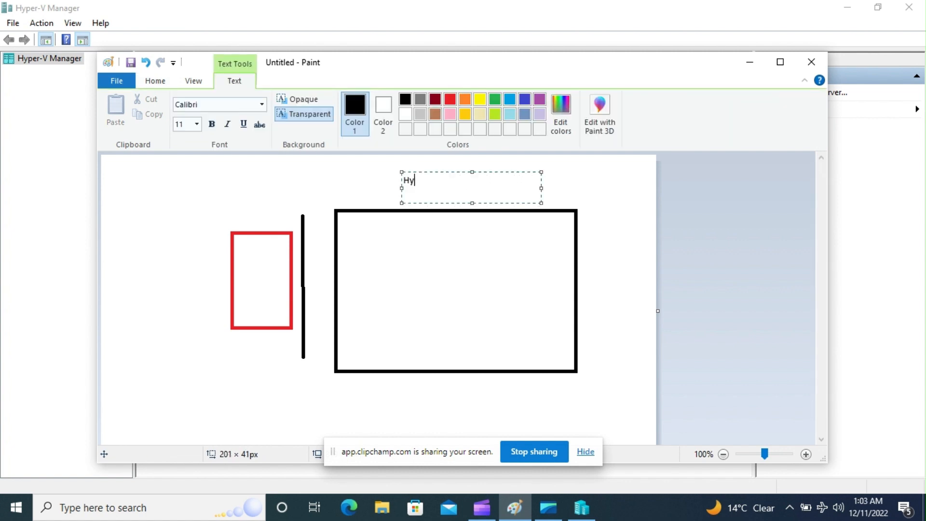
text(Hyper-V manager)
click(197, 83)
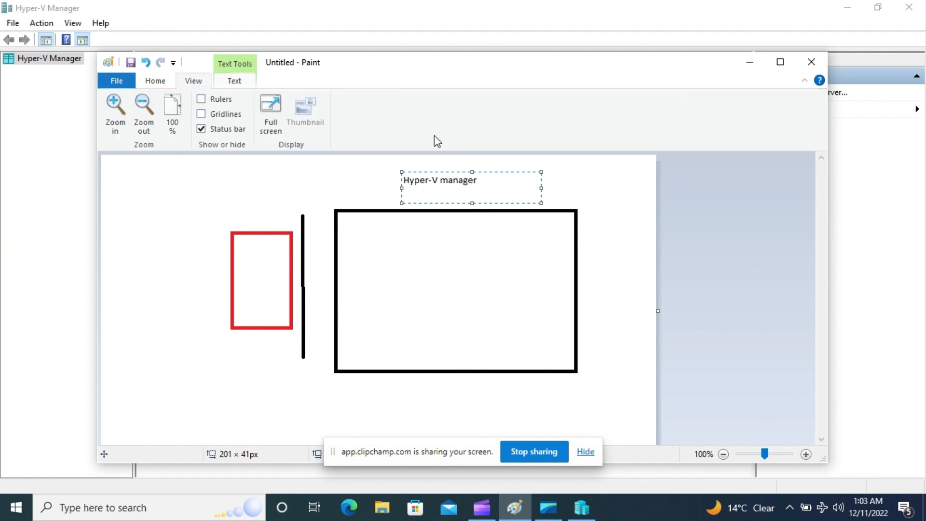
click(162, 86)
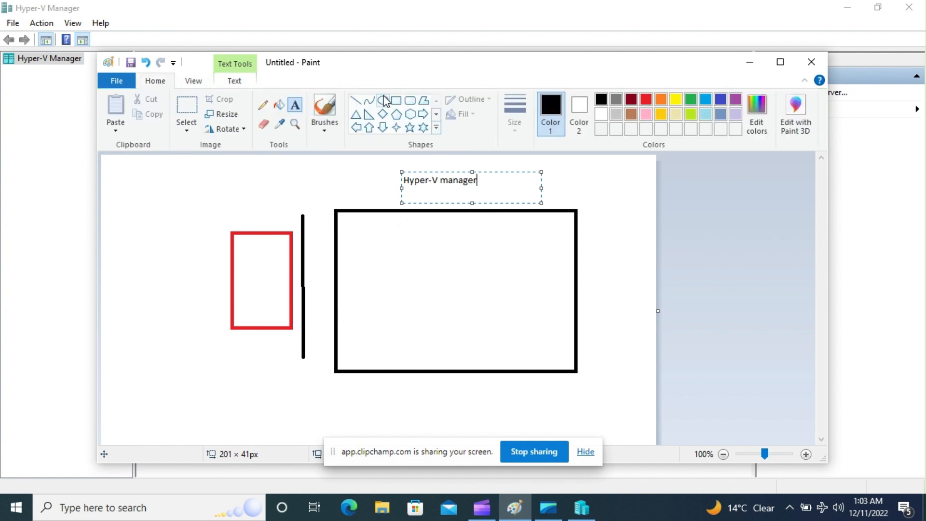
Draw three small dark red rectangles in a column inside the large one, the middle about 65 × 52 px and the lowest about 112 × 41 px.
click(396, 100)
drag(359, 232, 402, 255)
click(631, 99)
drag(367, 278, 412, 312)
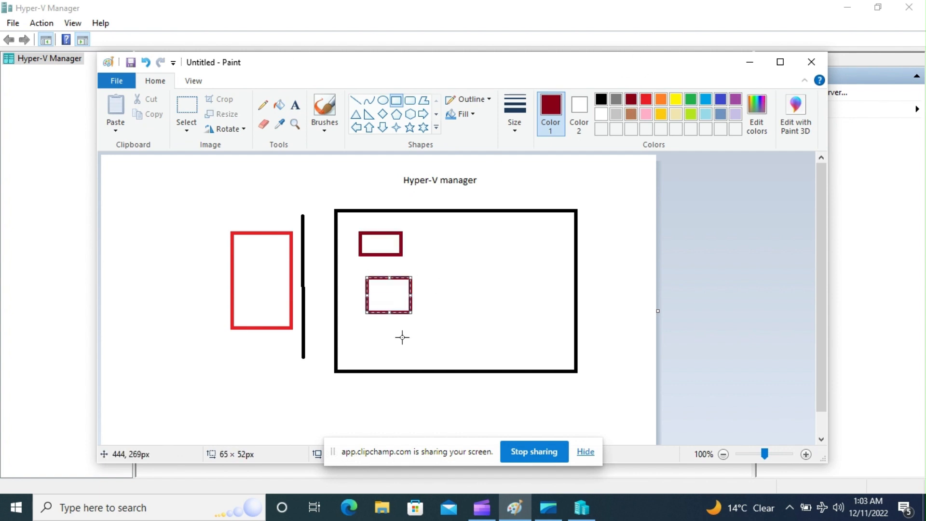
drag(363, 331, 440, 357)
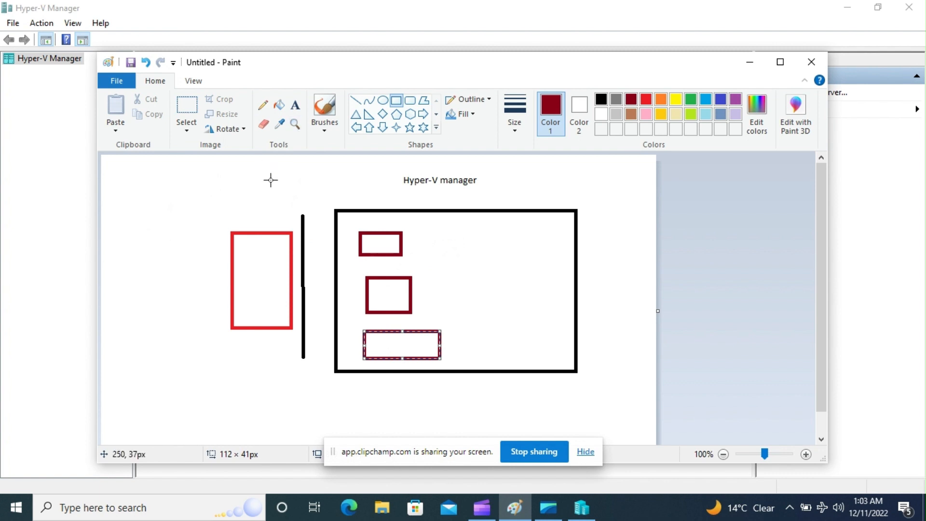
Add the dark red text "Virtual Switch" in the canvas's upper-left area, above the red rectangle, and start a new line.
click(296, 105)
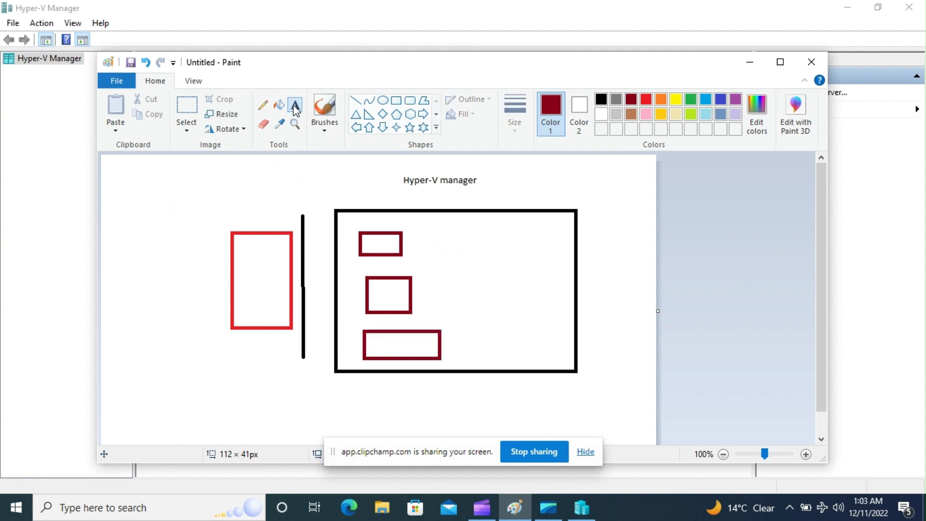
drag(146, 183, 220, 239)
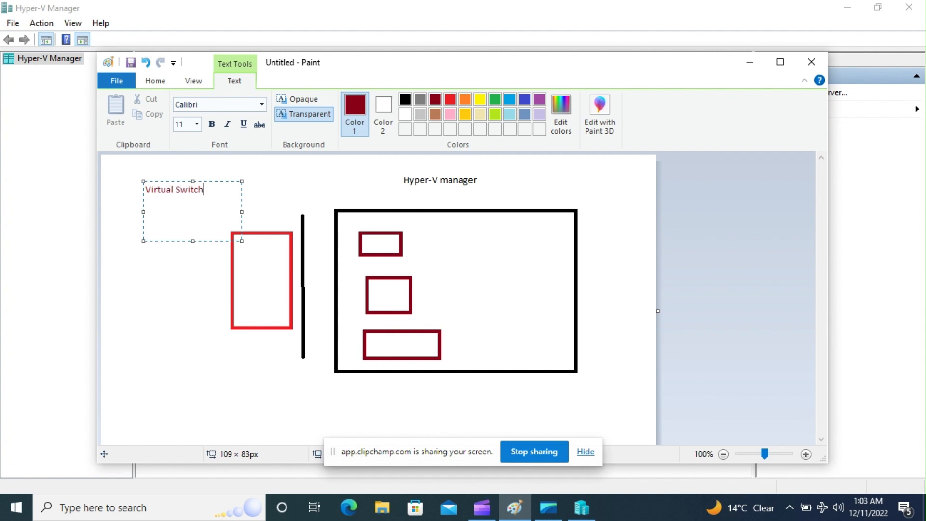
key(Return)
Return to Hyper-V Manager and try to connect it to the local computer as the virtualization server.
click(21, 214)
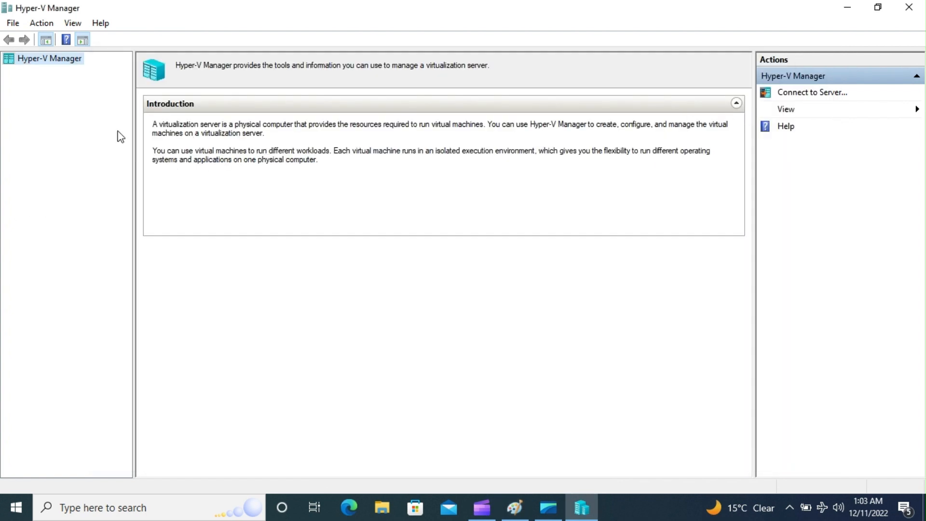
click(840, 93)
click(368, 223)
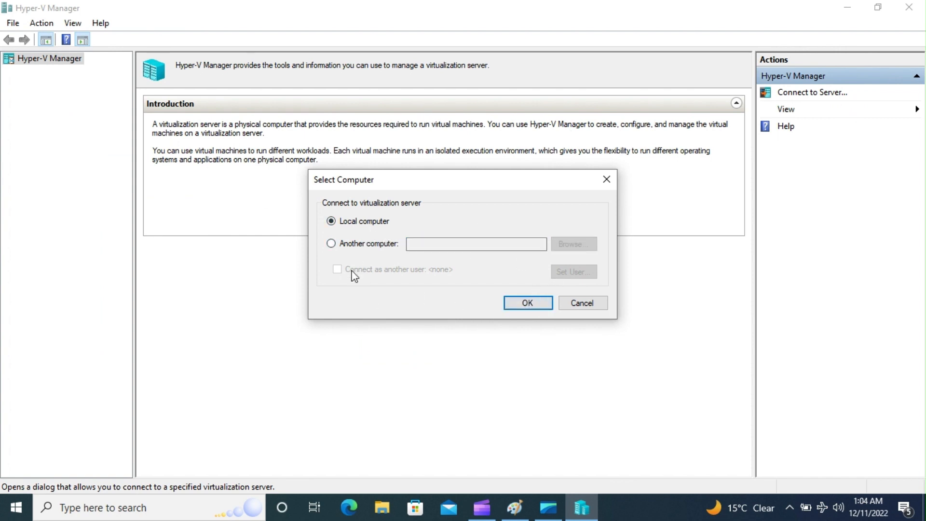
click(527, 304)
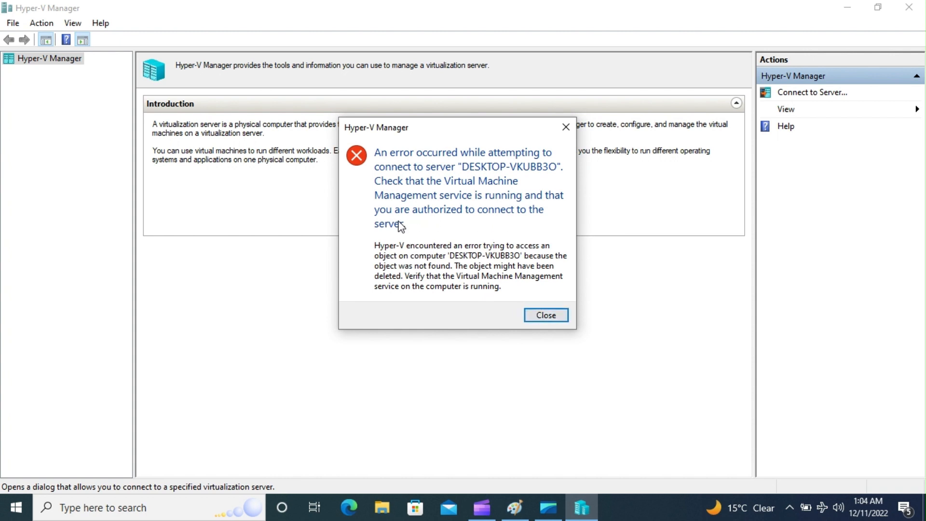
click(547, 316)
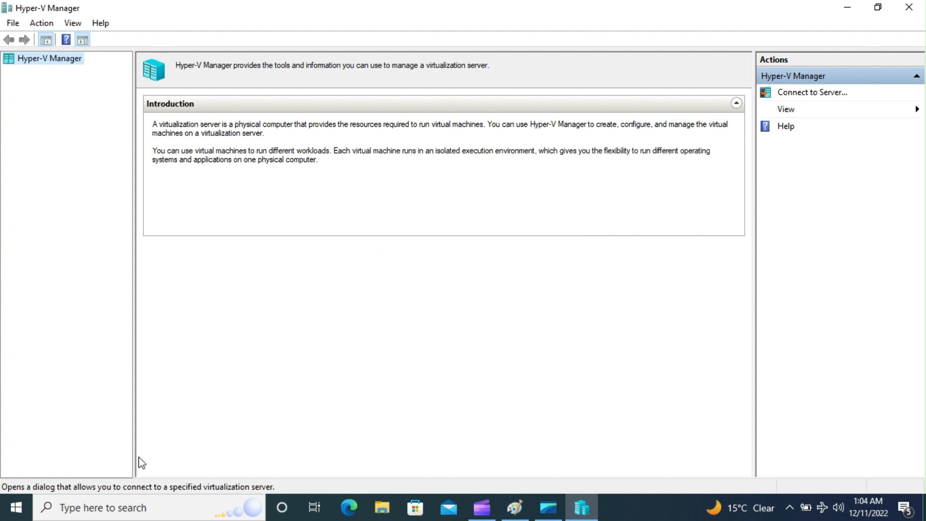
Open the Windows Services console by running "services.msc".
key(super+r)
text(ser)
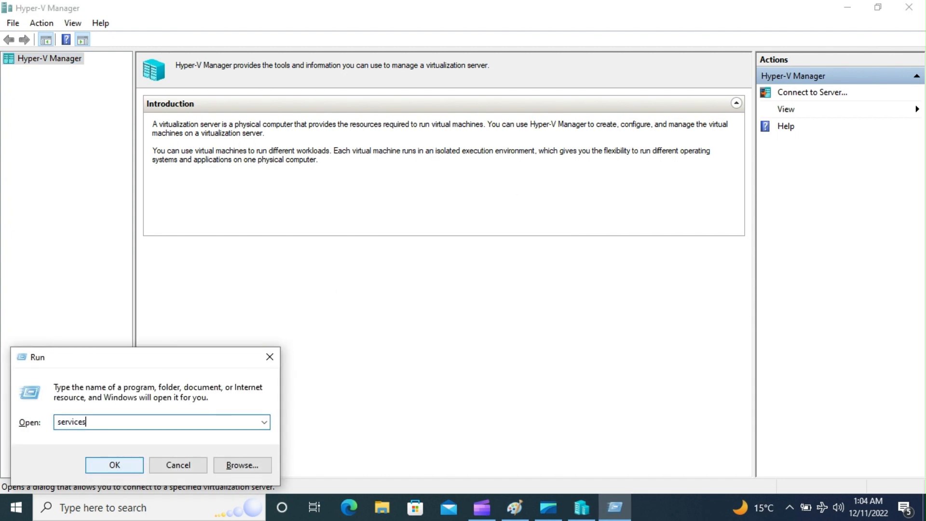
text(vice)
key(BackSpace)
key(BackSpace)
key(BackSpace)
key(BackSpace)
key(BackSpace)
key(BackSpace)
key(BackSpace)
text(services.msc)
key(Return)
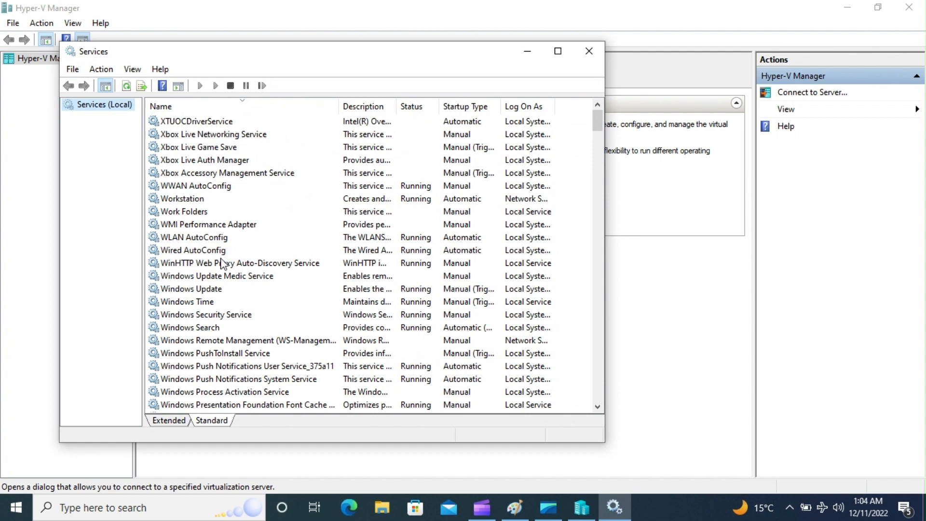
Find the Hyper-V Virtual Machine Management service in the services list and start it.
click(208, 316)
key(h)
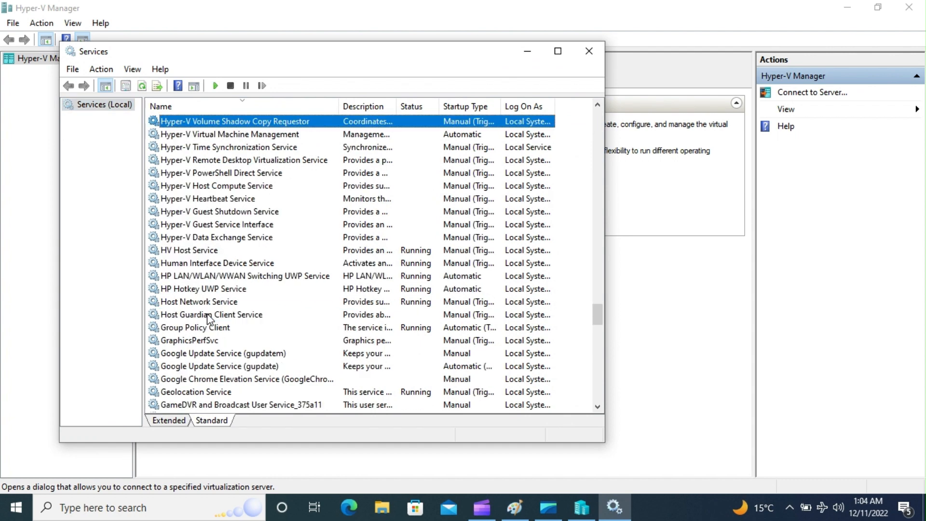
click(297, 132)
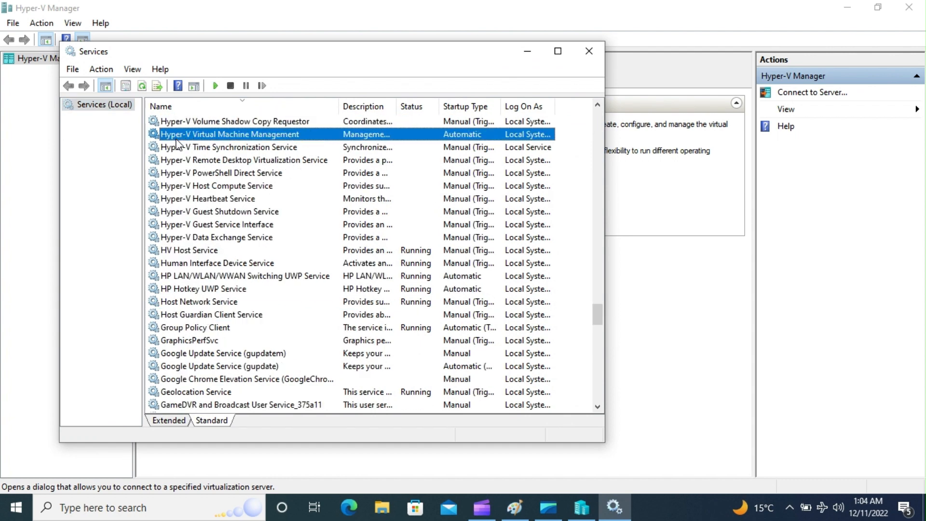
right_click(212, 138)
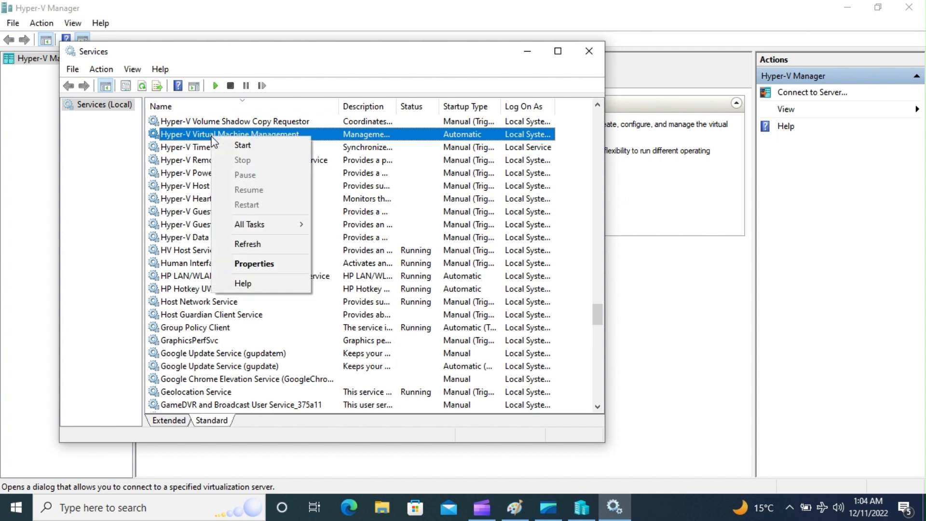
click(230, 141)
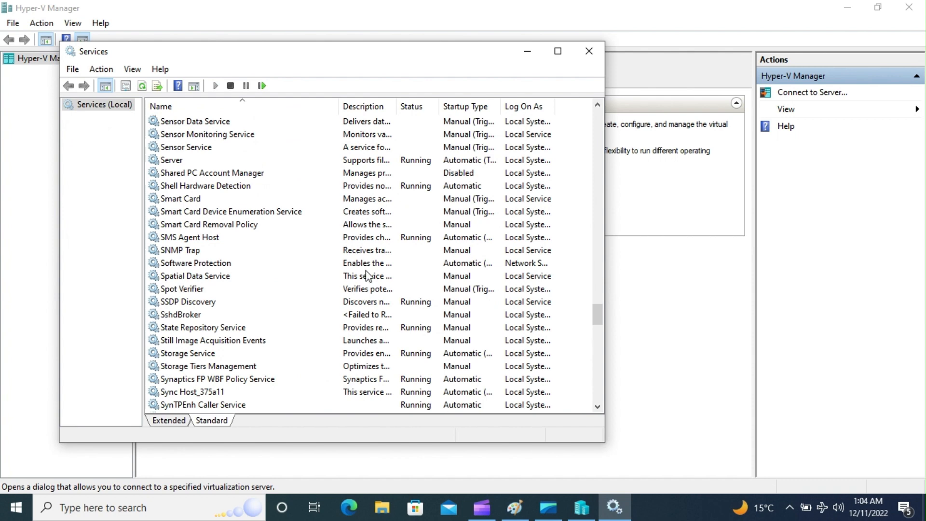
Search the services list for the entries whose names begin with "hyper".
click(597, 408)
click(597, 407)
click(597, 407)
click(597, 407)
drag(597, 407, 597, 407)
click(416, 225)
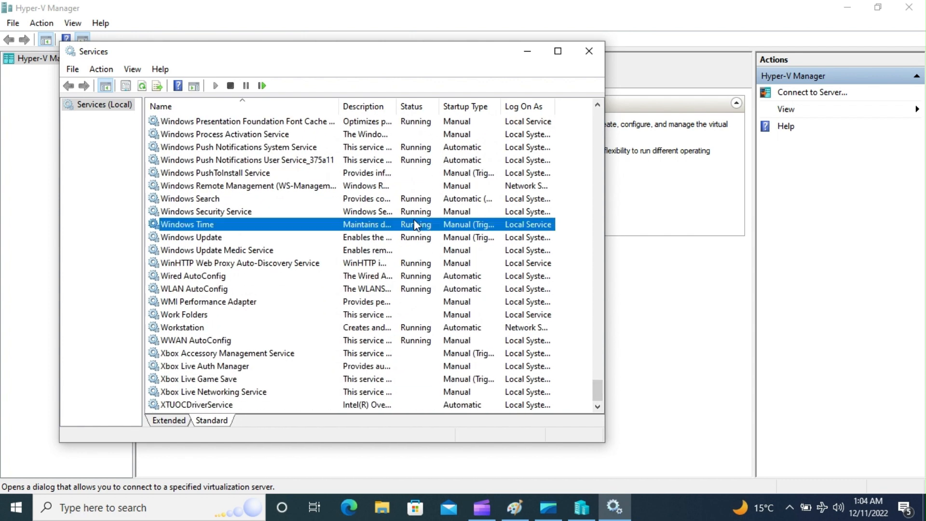
text(hyper)
Examine the status and startup type of the individual Hyper-V services, including Guest Shutdown, Heartbeat, Time Synchronization and Host Compute.
click(257, 213)
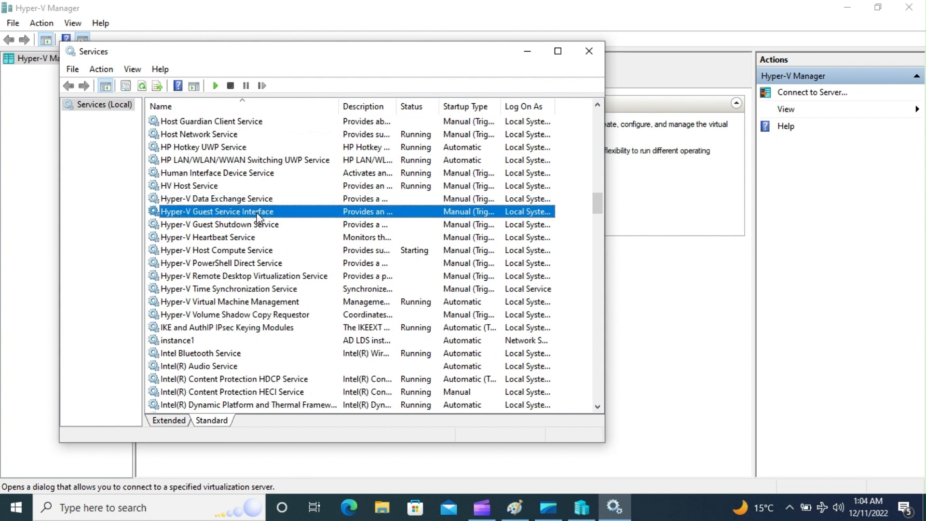
click(225, 227)
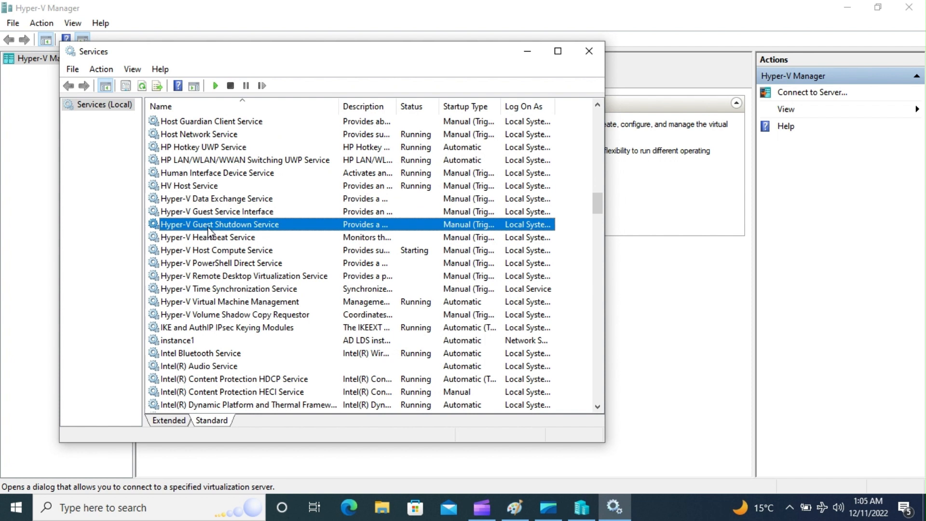
click(207, 239)
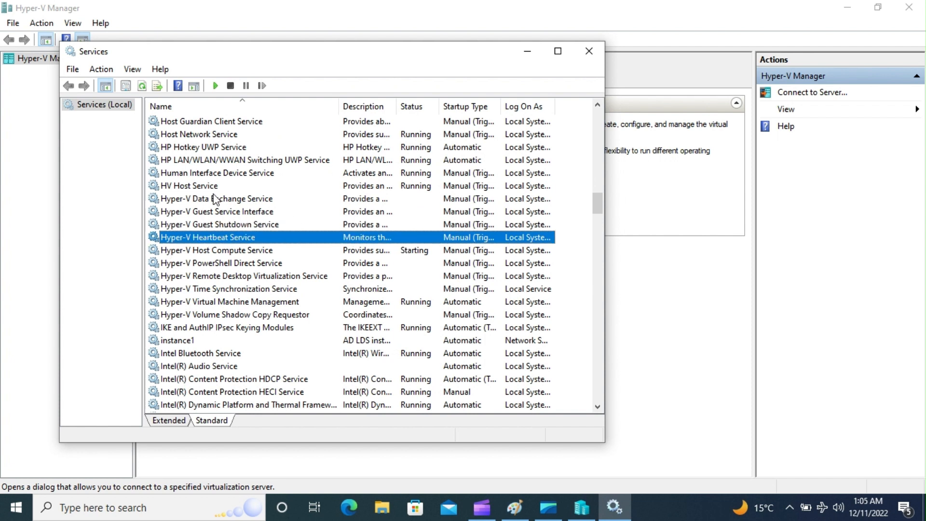
click(270, 212)
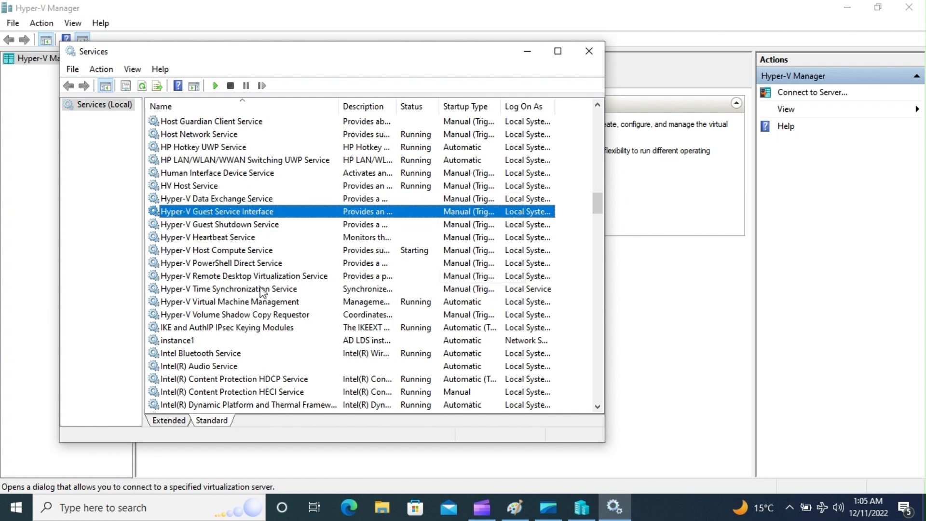
click(206, 291)
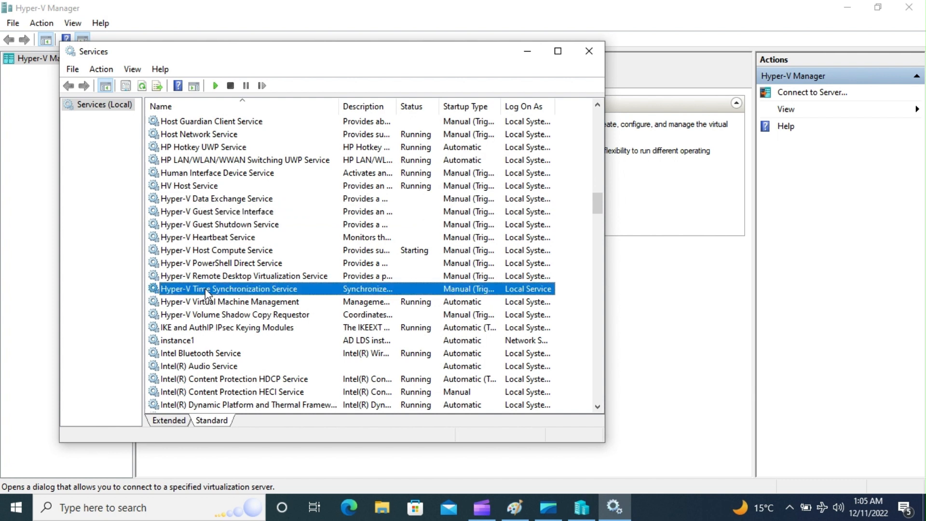
click(208, 250)
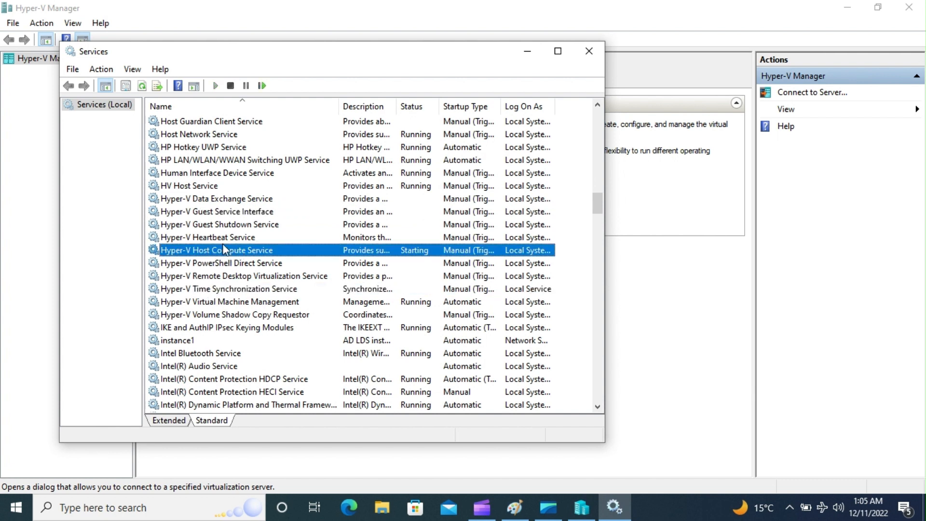
key(Up)
key(Up)
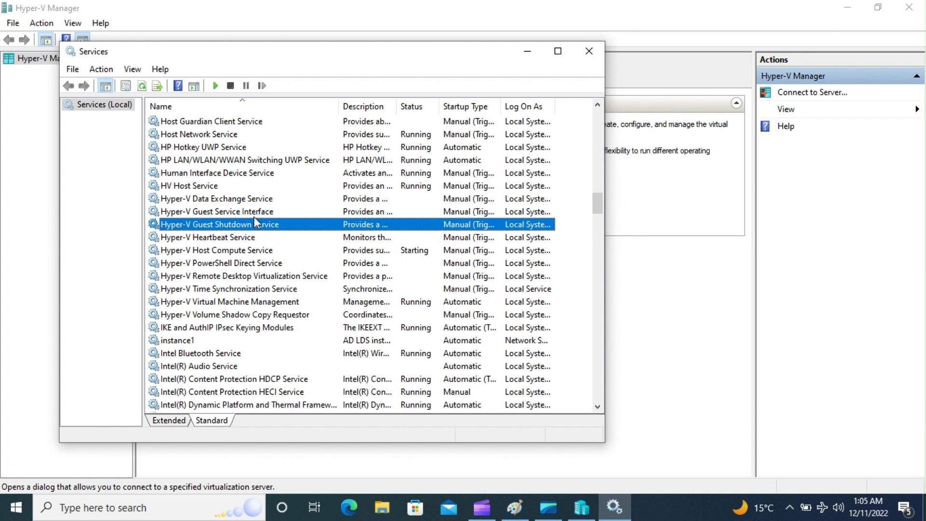
key(Up)
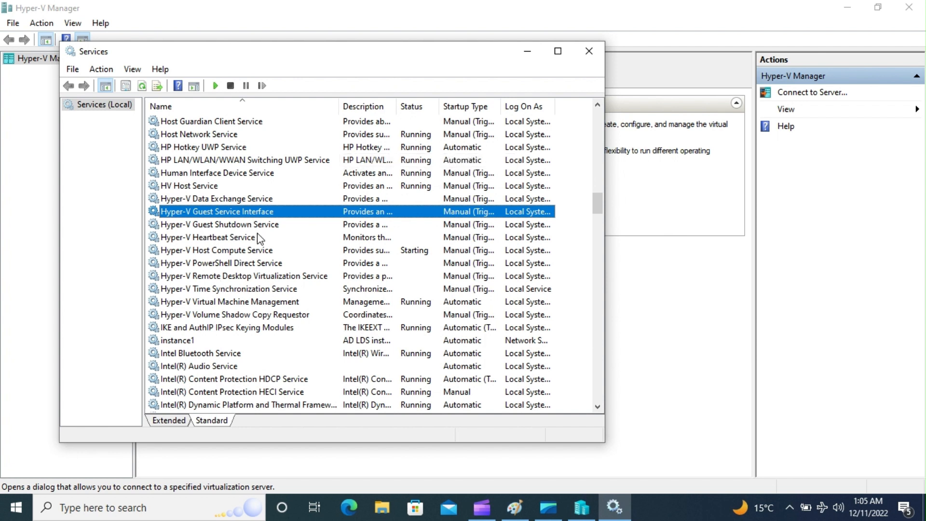
Minimize the Services window and connect Hyper-V Manager to the local computer as its virtualization server.
click(526, 53)
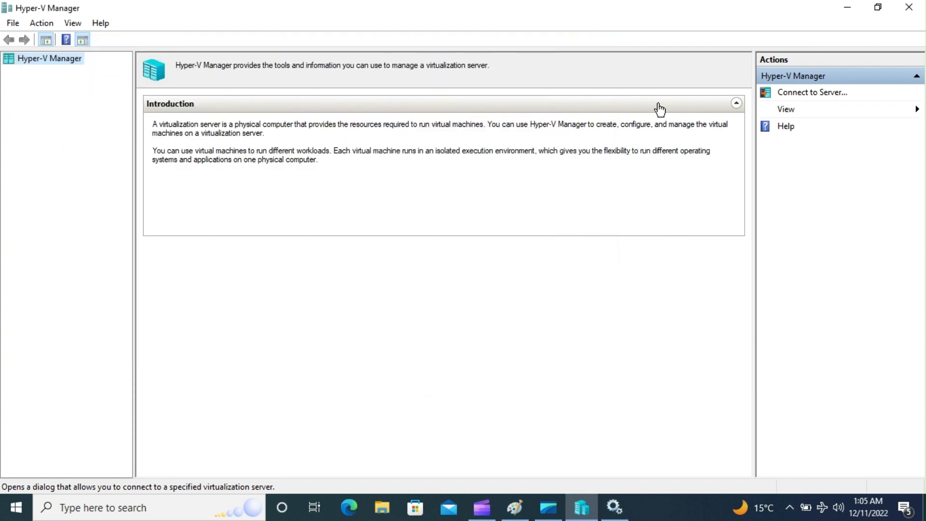
click(845, 98)
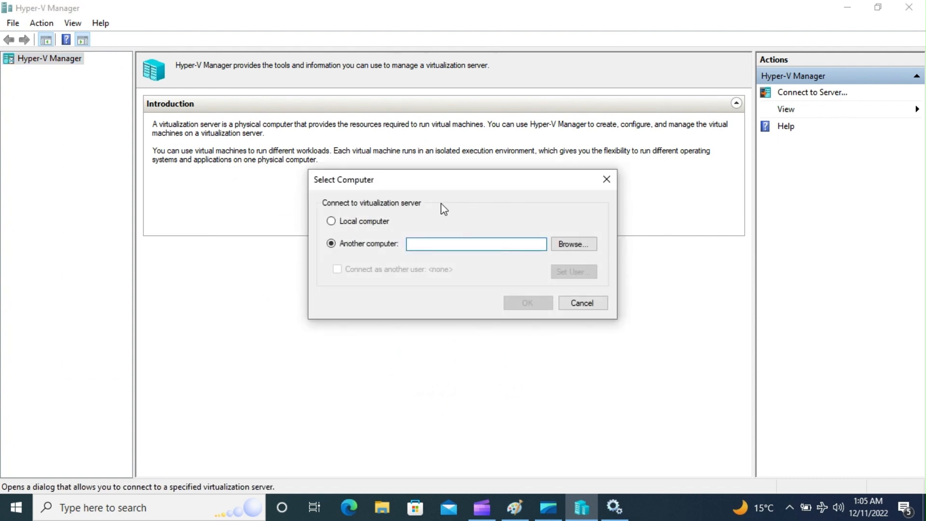
click(373, 221)
click(514, 304)
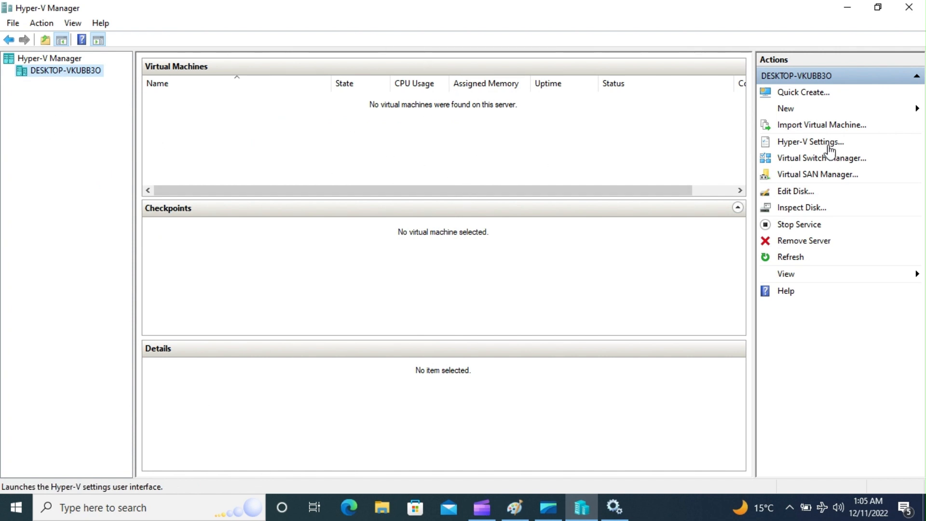
Review the kinds of new items available and the server pages of Hyper-V Settings, from Virtual Hard Disks to Enhanced Session Mode Policy.
click(790, 110)
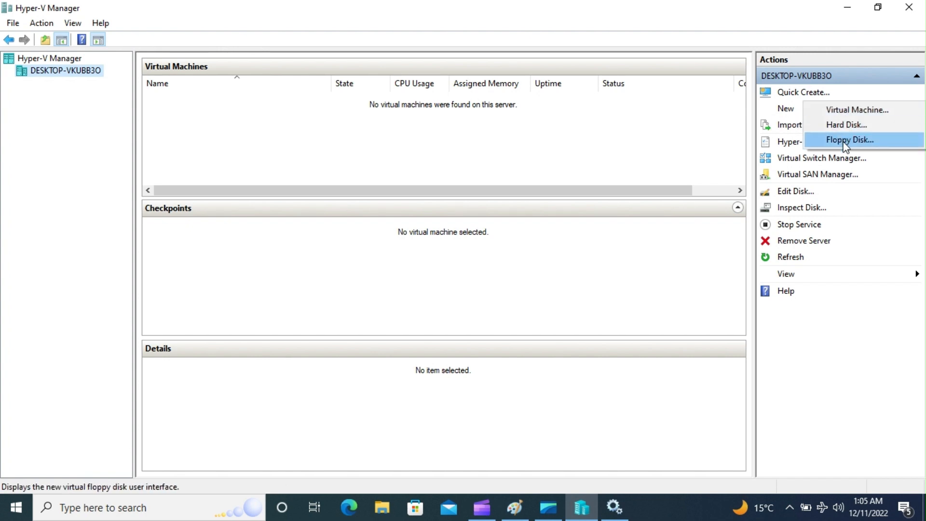
click(803, 22)
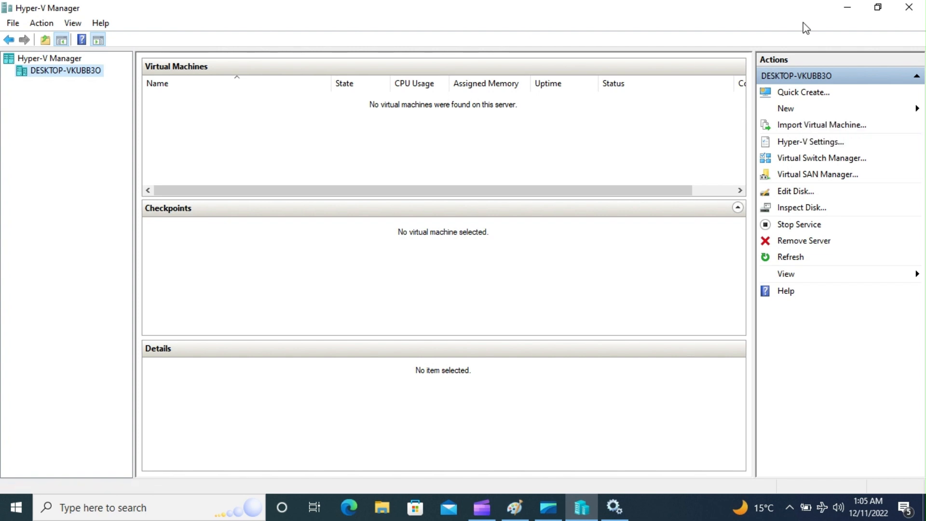
click(826, 141)
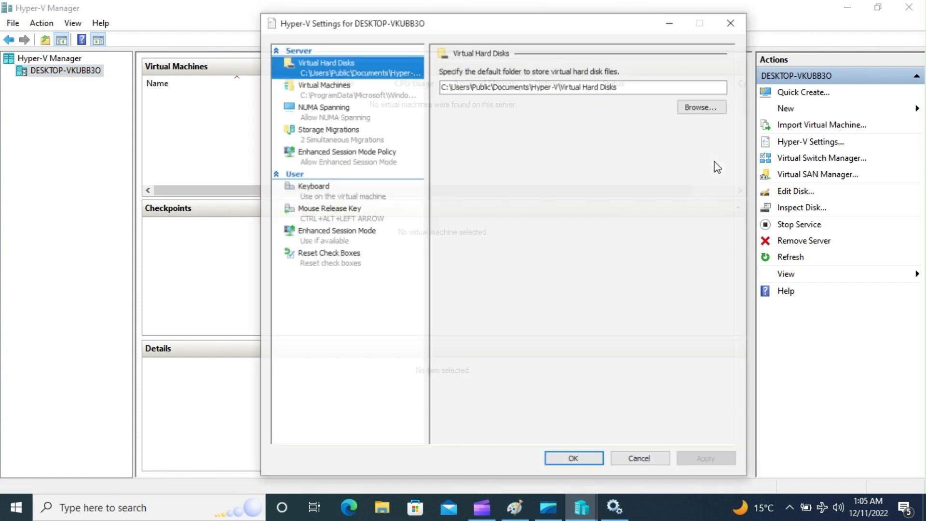
click(317, 91)
click(339, 71)
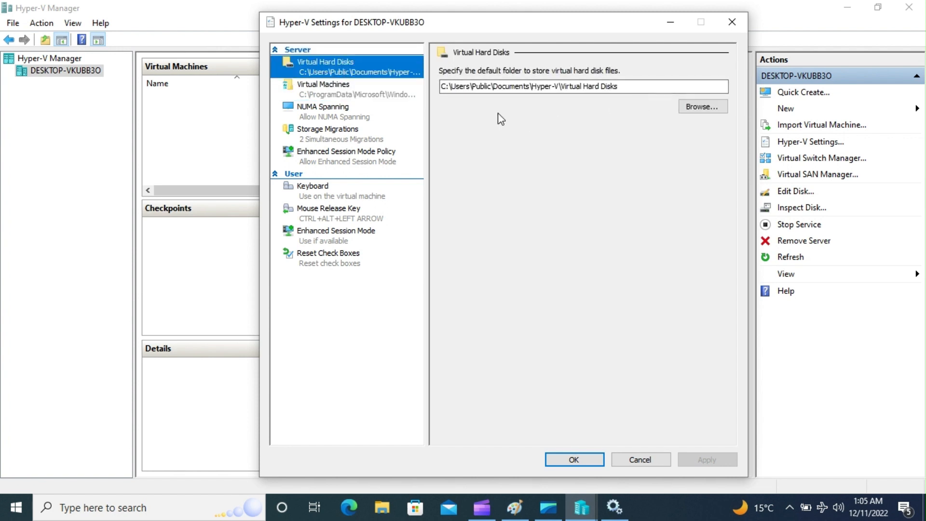
click(345, 97)
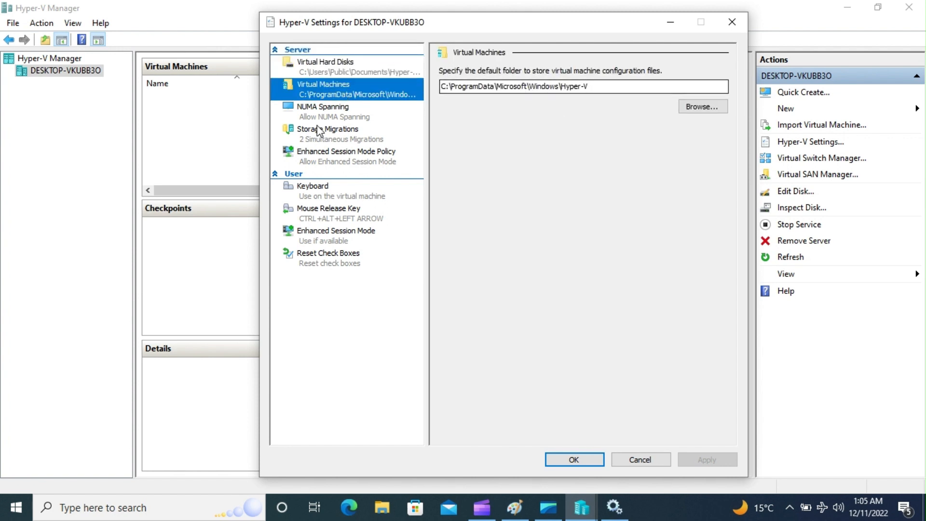
click(339, 113)
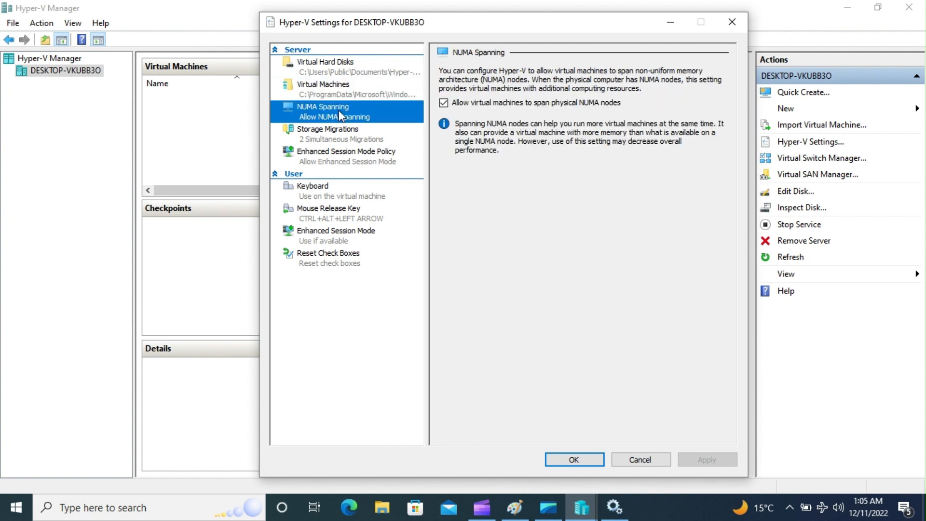
click(319, 143)
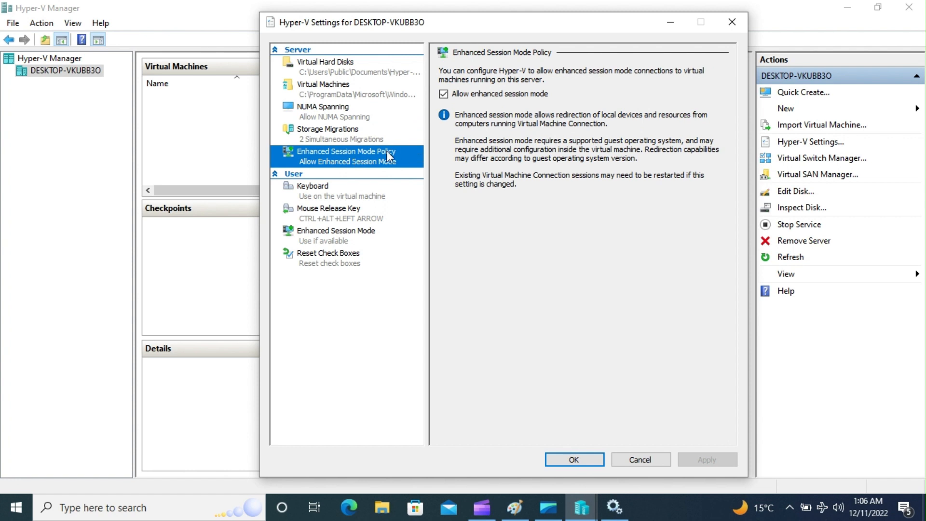
Review the Keyboard, Mouse Release Key, Enhanced Session Mode and Reset Check Boxes pages, and leave Hyper-V Settings without changes.
click(327, 199)
click(326, 218)
click(324, 239)
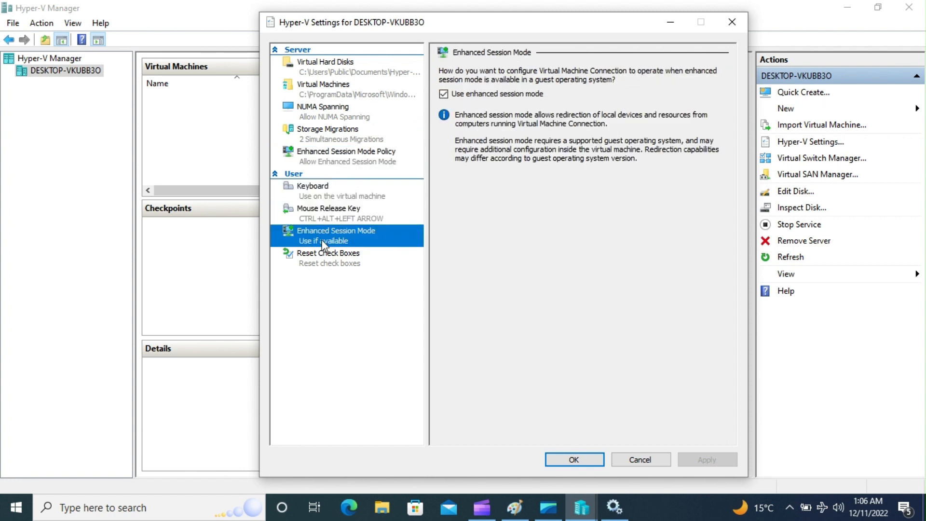
click(323, 254)
click(648, 461)
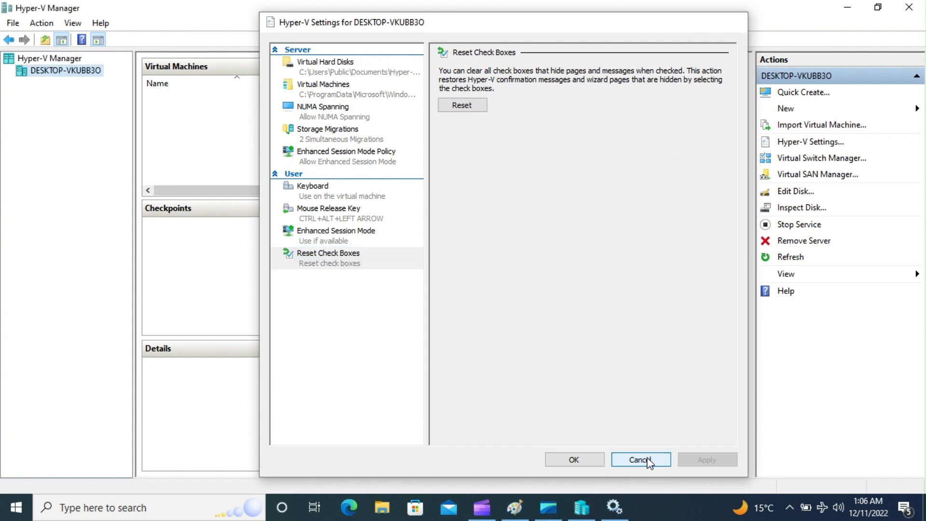
Open Virtual Switch Manager, expand the Default Switch and examine its properties.
click(826, 159)
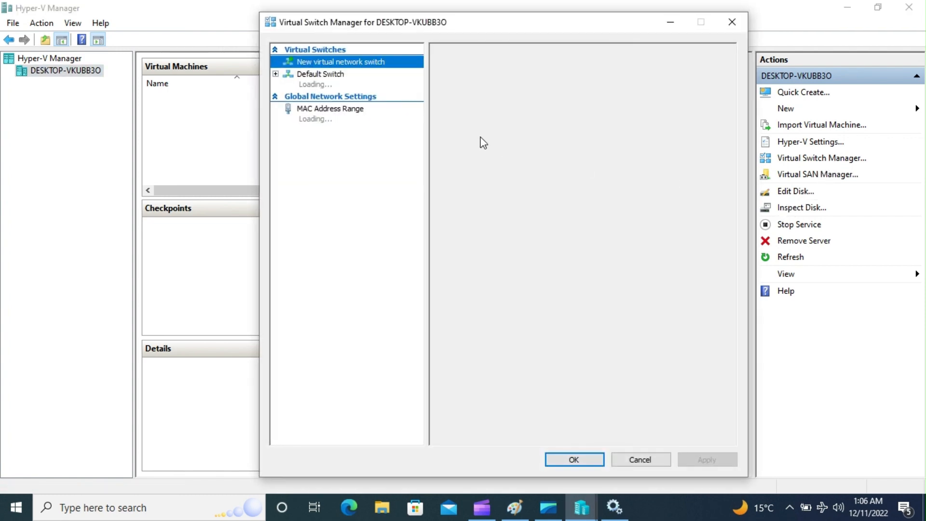
click(326, 85)
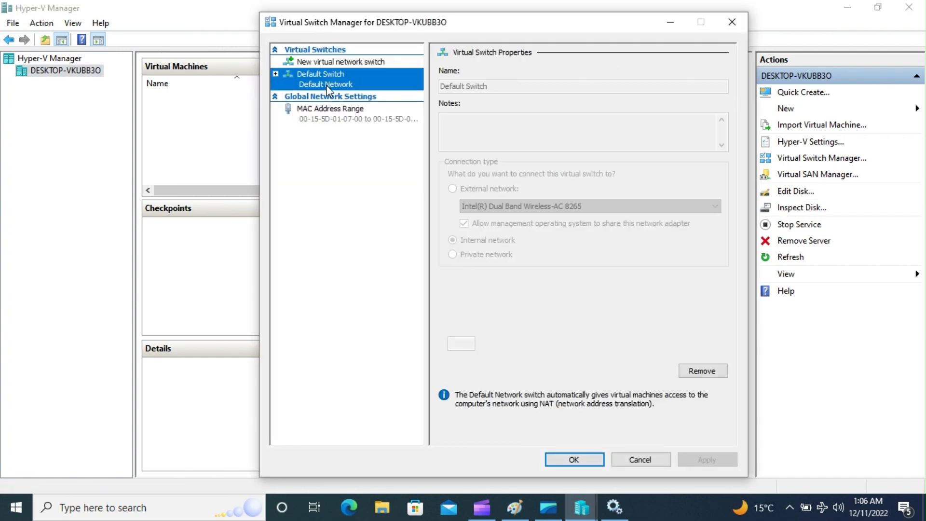
click(276, 75)
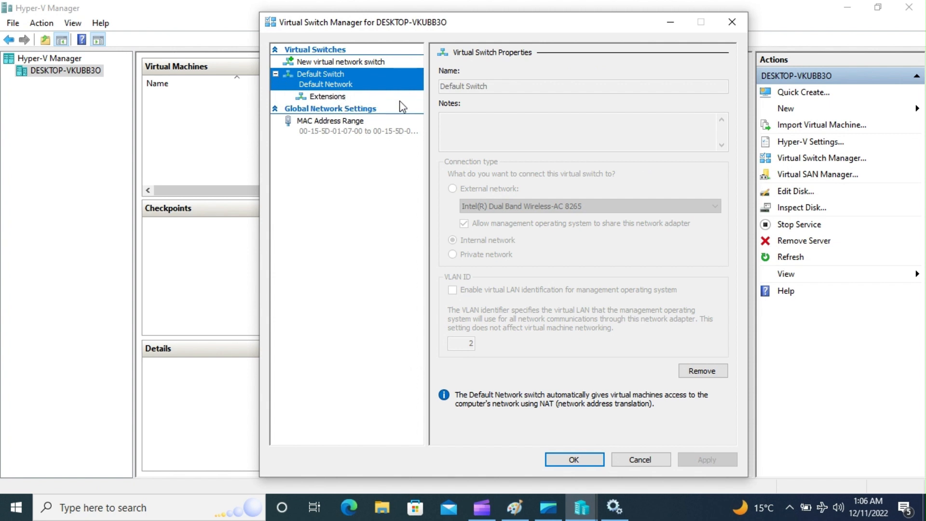
click(323, 63)
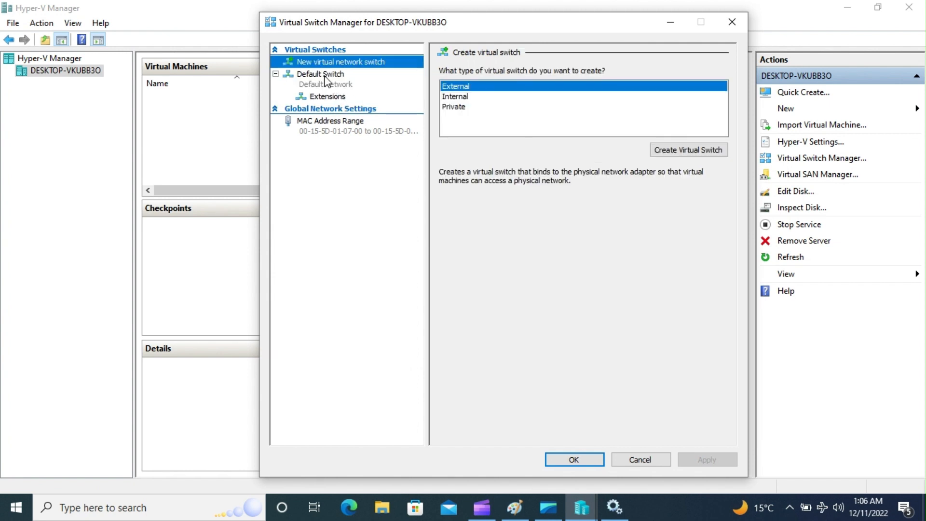
click(324, 75)
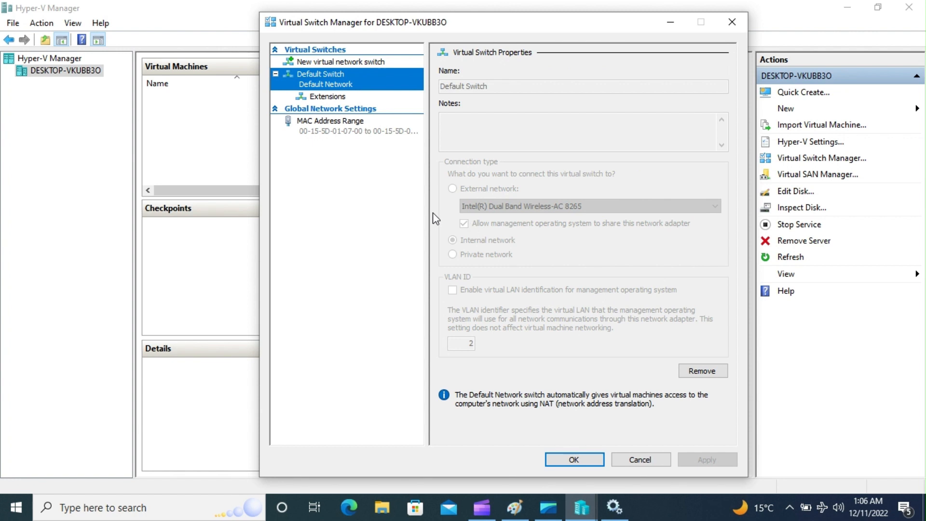
Compare the descriptions of the External, Internal and Private types for a new virtual network switch.
click(348, 61)
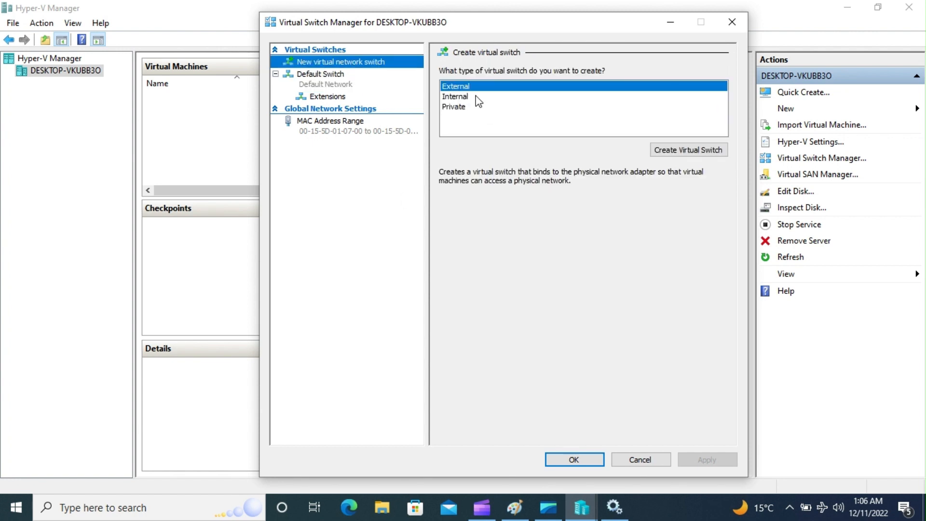
click(449, 97)
click(465, 89)
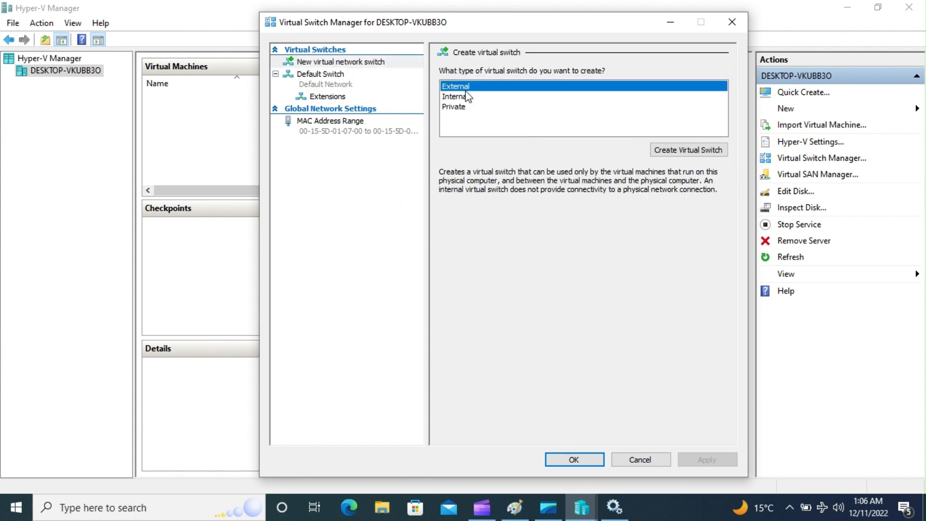
click(464, 100)
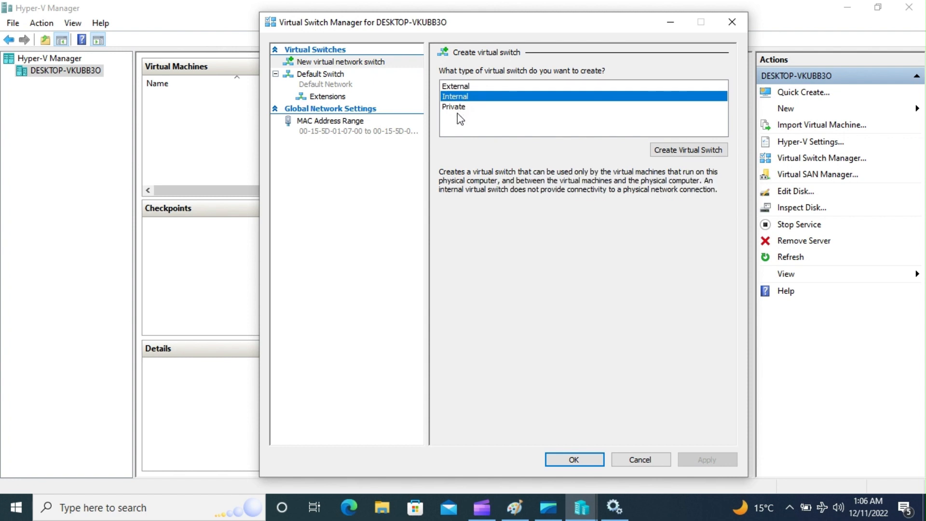
click(455, 107)
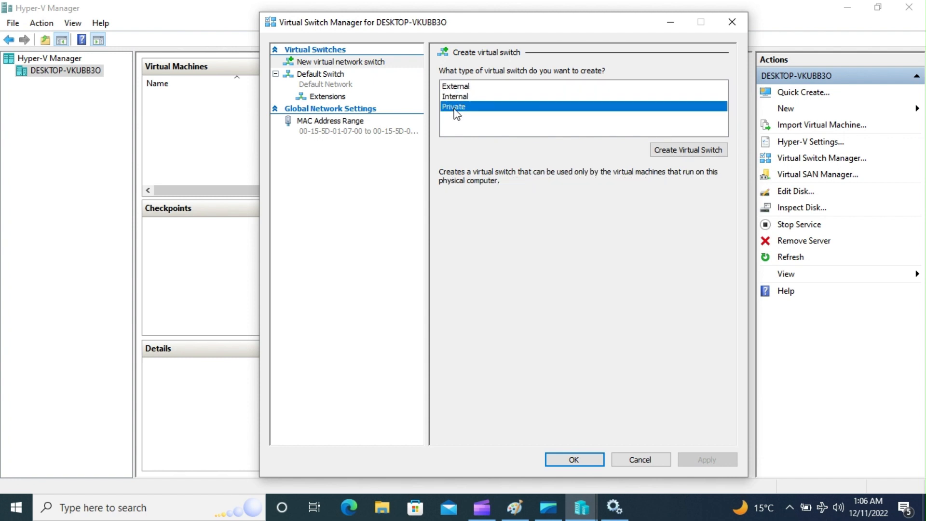
click(475, 87)
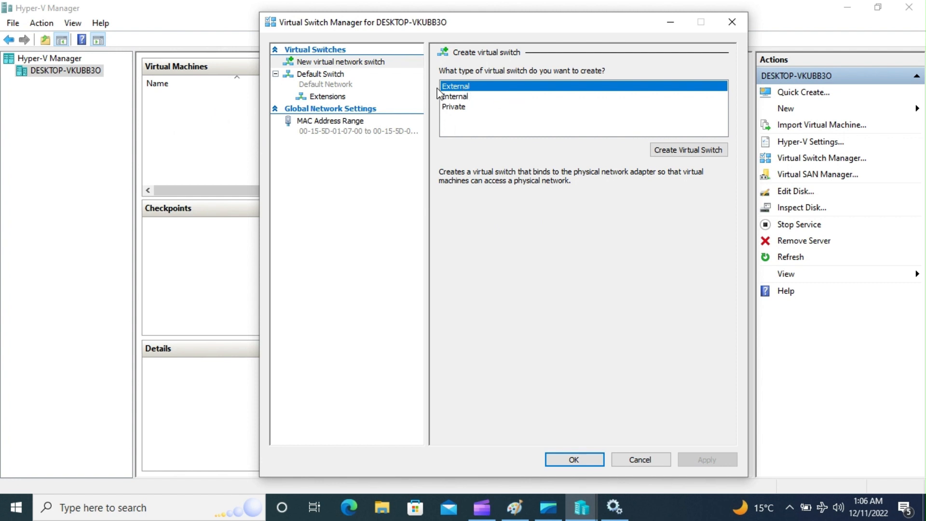
click(470, 97)
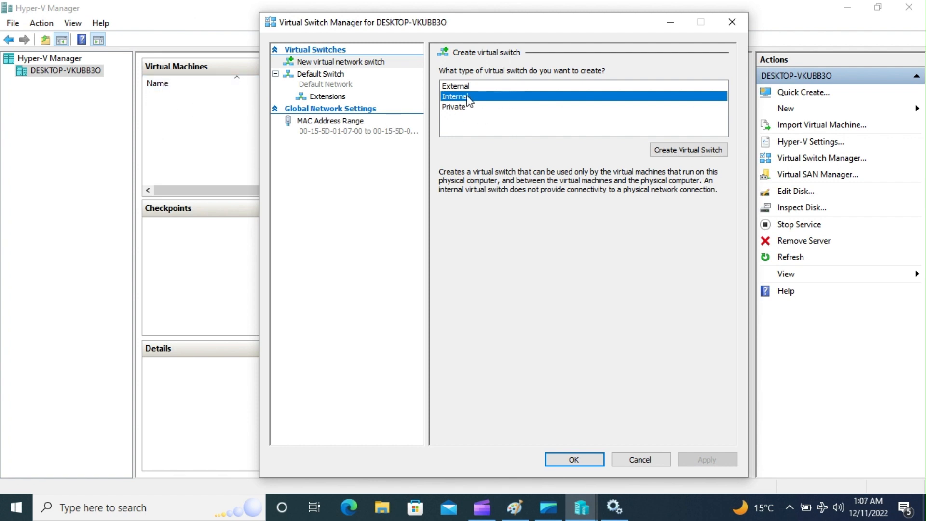
click(455, 106)
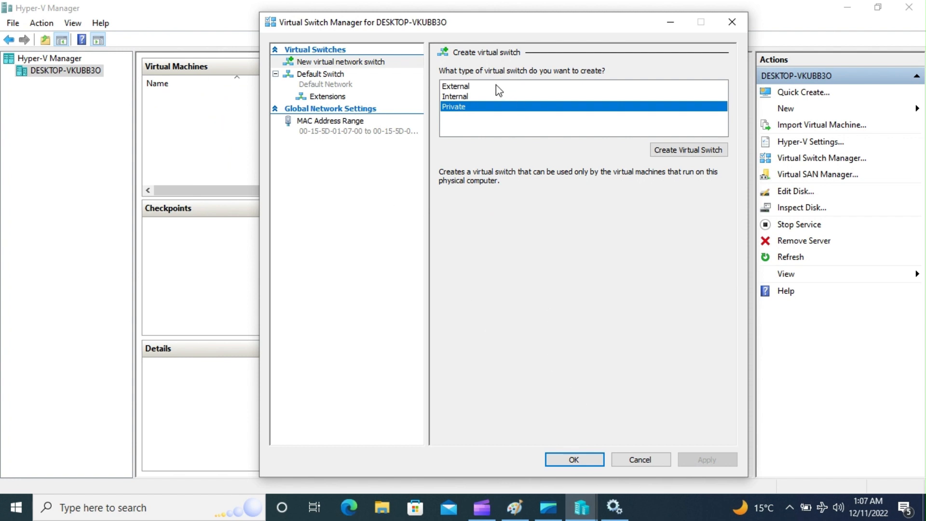
Create a new virtual switch of the Internal type.
click(337, 79)
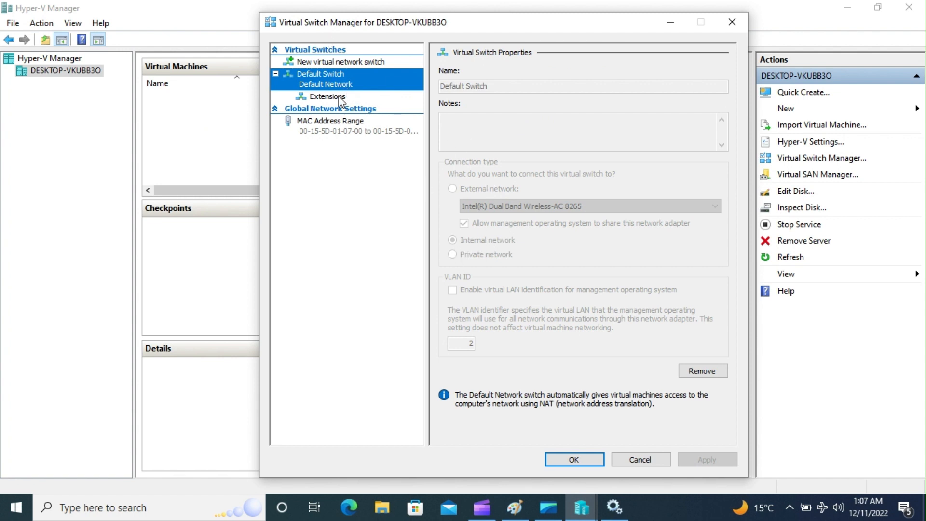
click(359, 61)
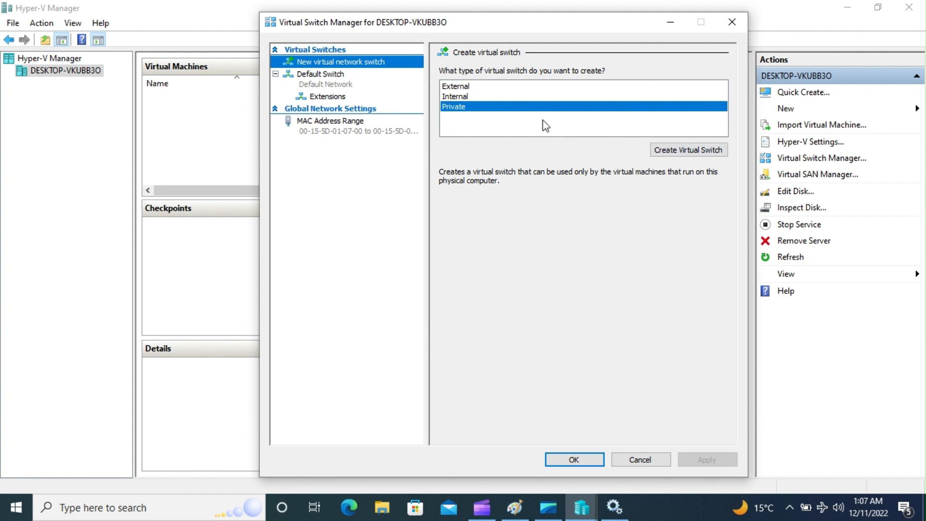
click(467, 99)
click(708, 150)
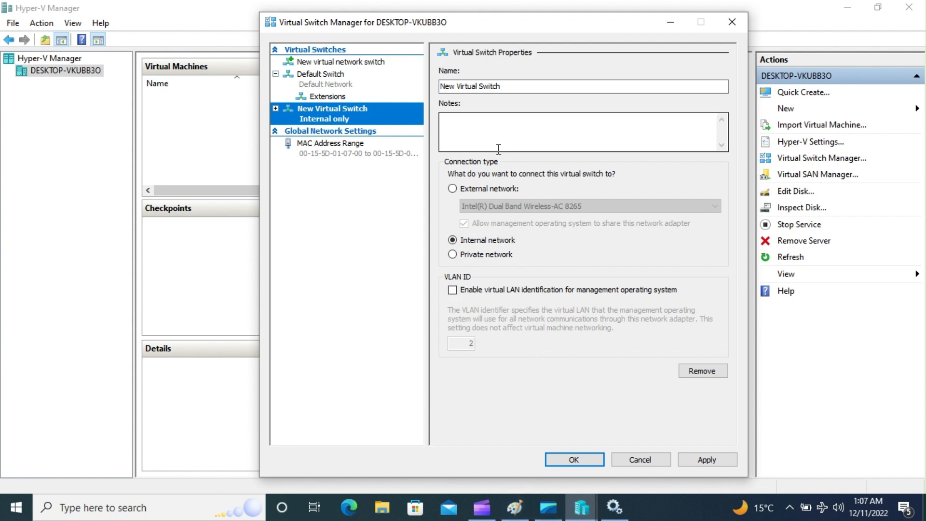
Remove the newly added internal virtual switch and close Virtual Switch Manager with only the Default Switch kept.
click(338, 85)
click(329, 117)
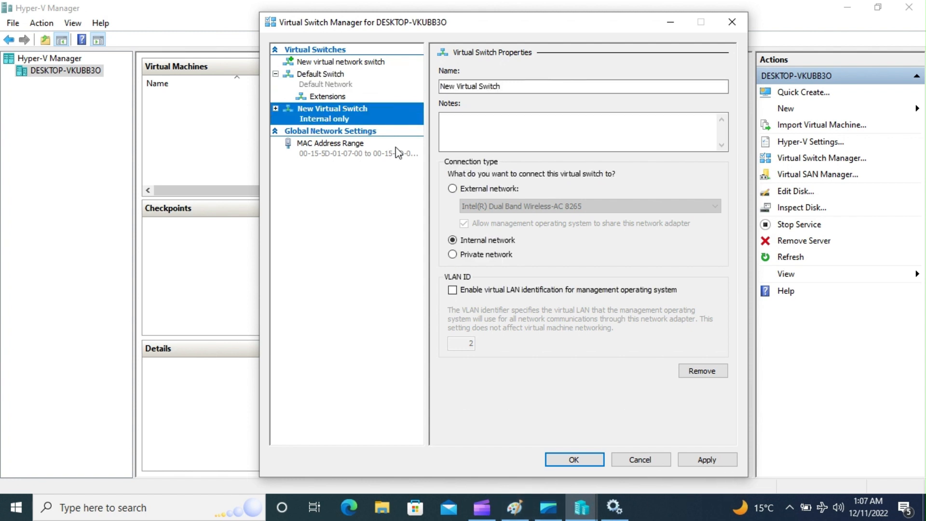
click(707, 371)
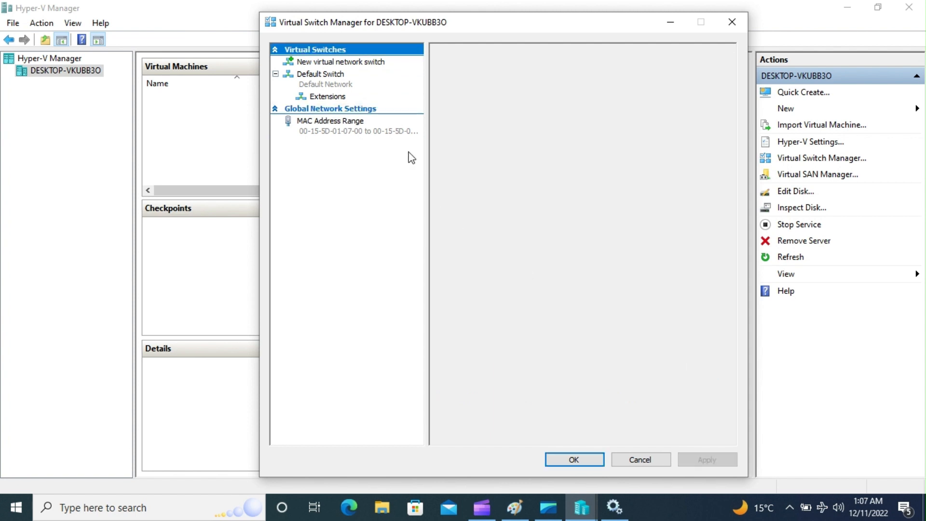
click(322, 87)
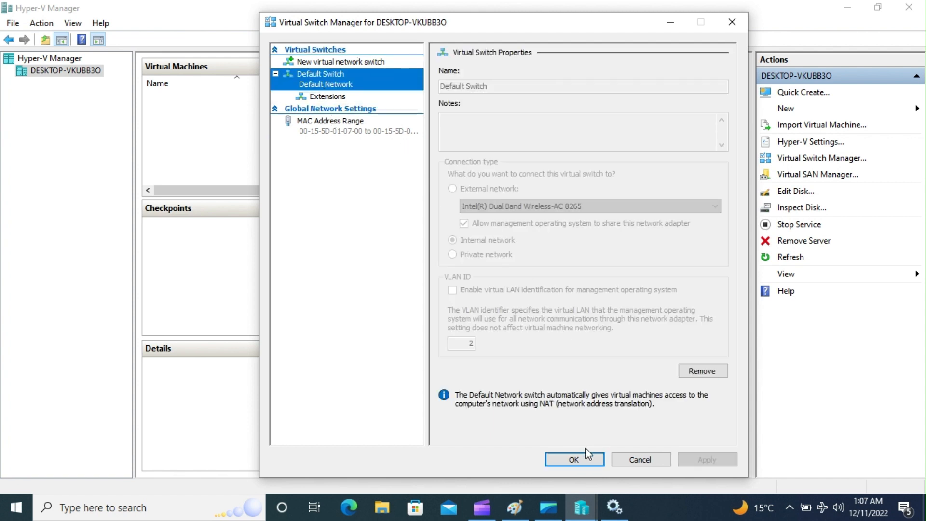
click(573, 460)
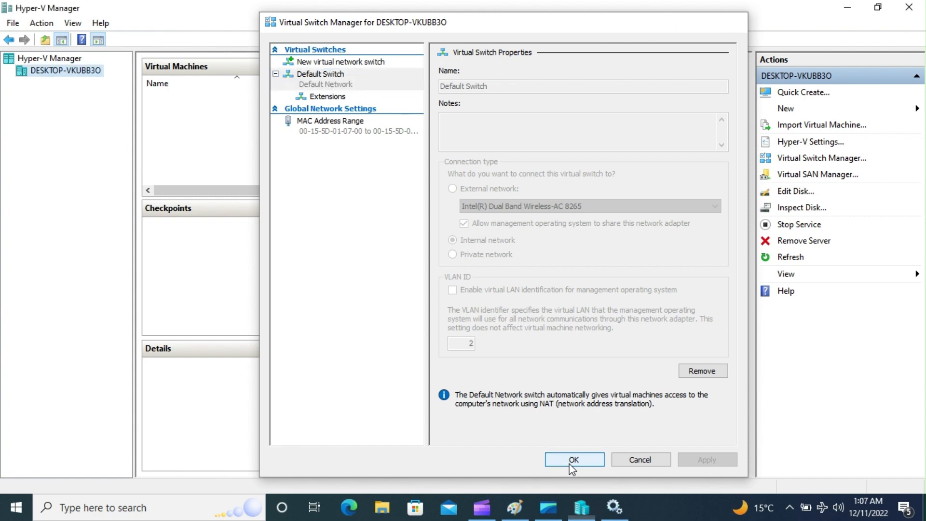
Review the World Wide Names and New Fibre Channel SAN pages in Virtual SAN Manager, and leave it without changes.
click(828, 176)
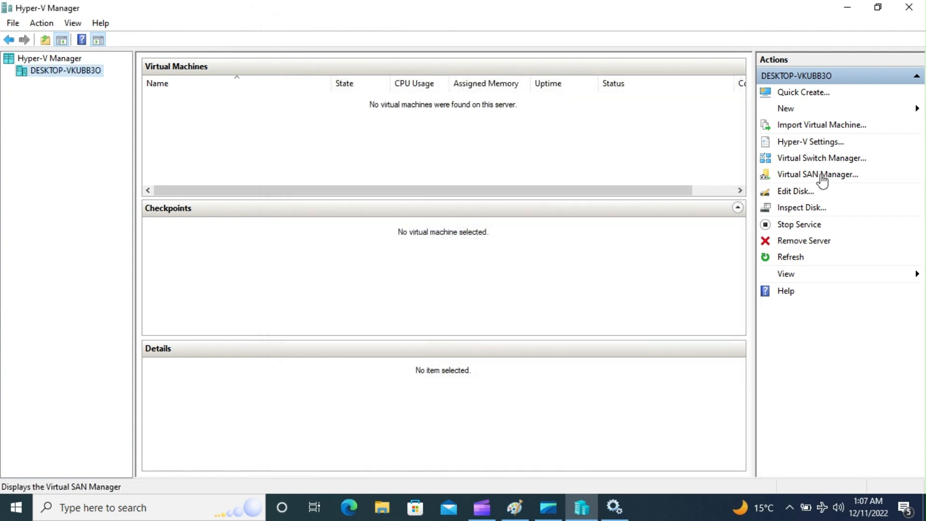
click(349, 88)
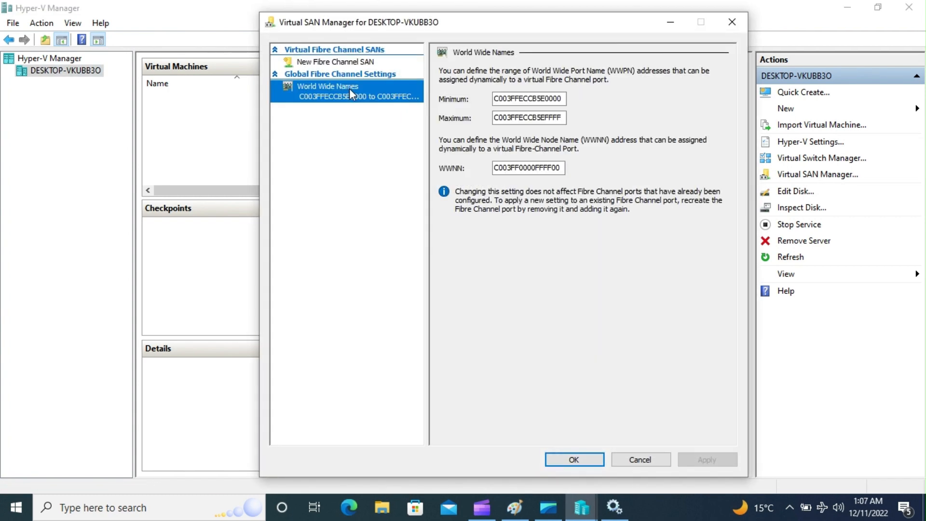
click(388, 65)
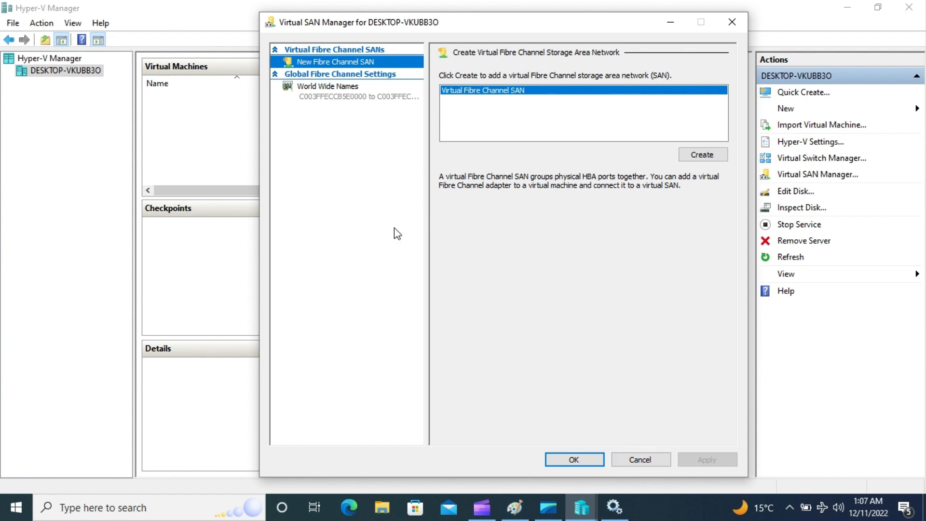
click(641, 459)
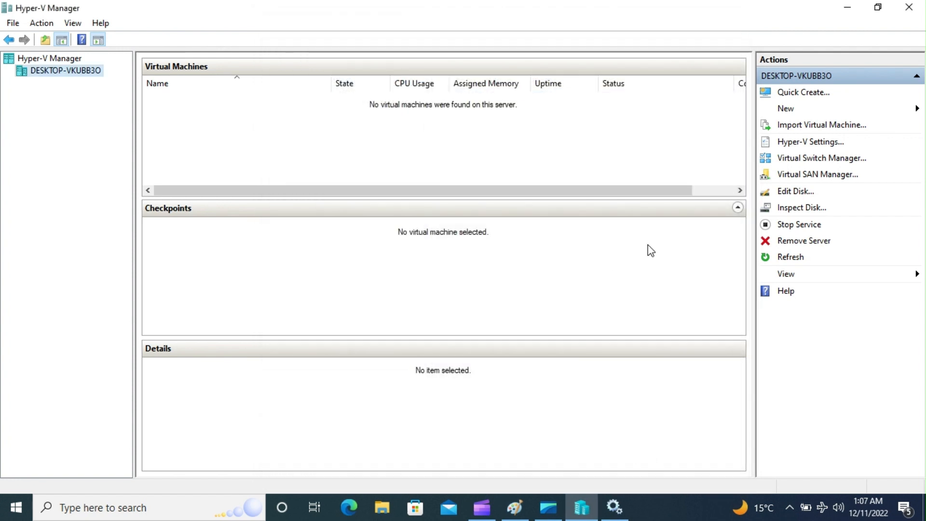
Review the Edit Disk wizard's location page and the Inspect Disk file selection, leaving both without changes.
click(791, 193)
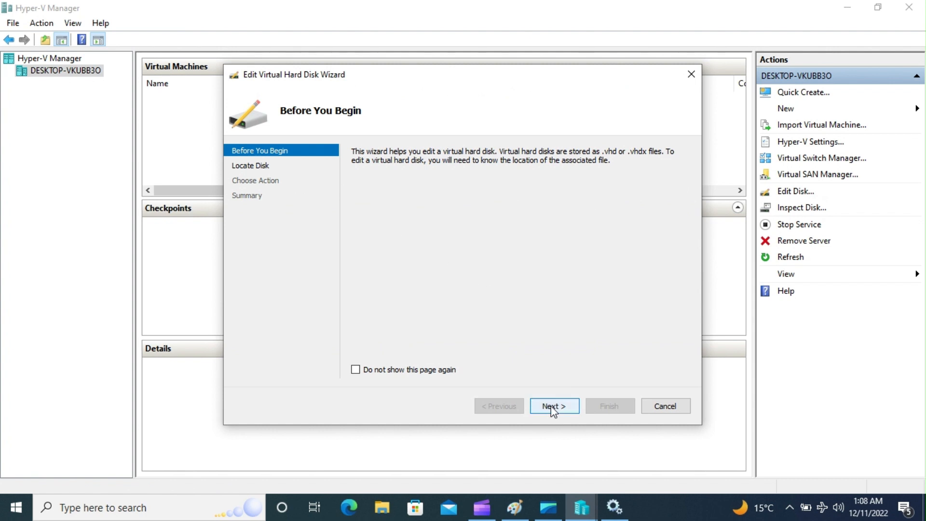
click(554, 407)
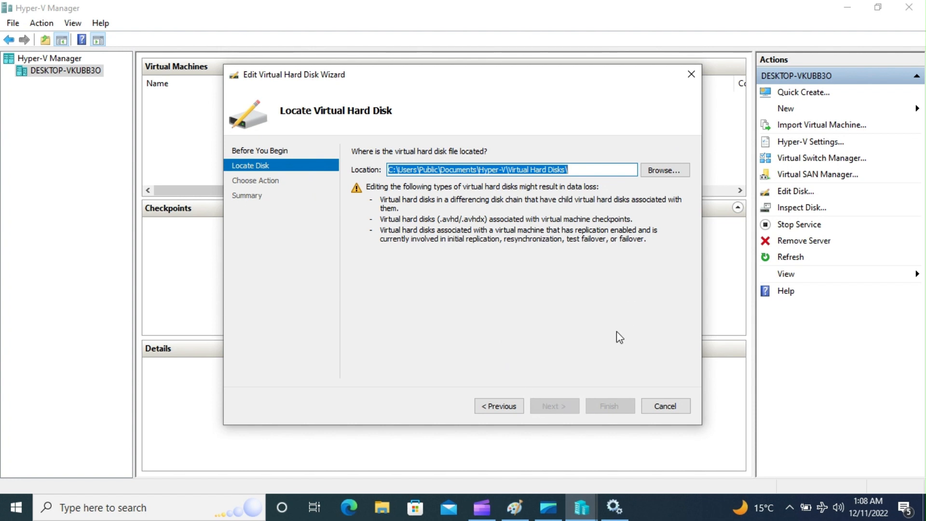
click(658, 409)
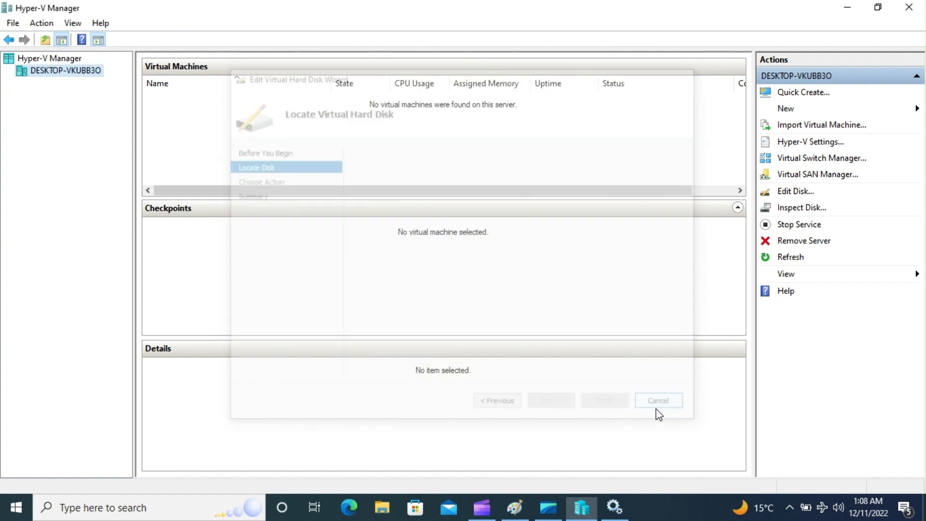
click(808, 212)
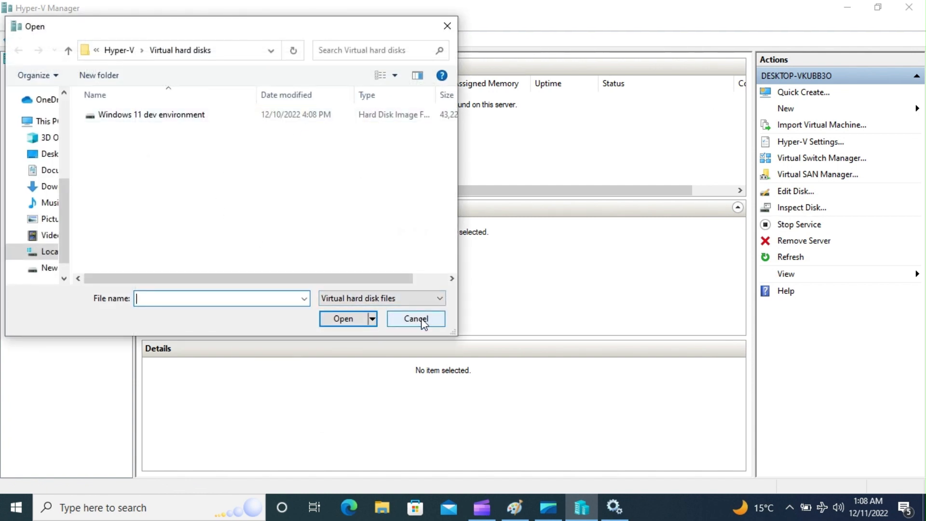
click(235, 50)
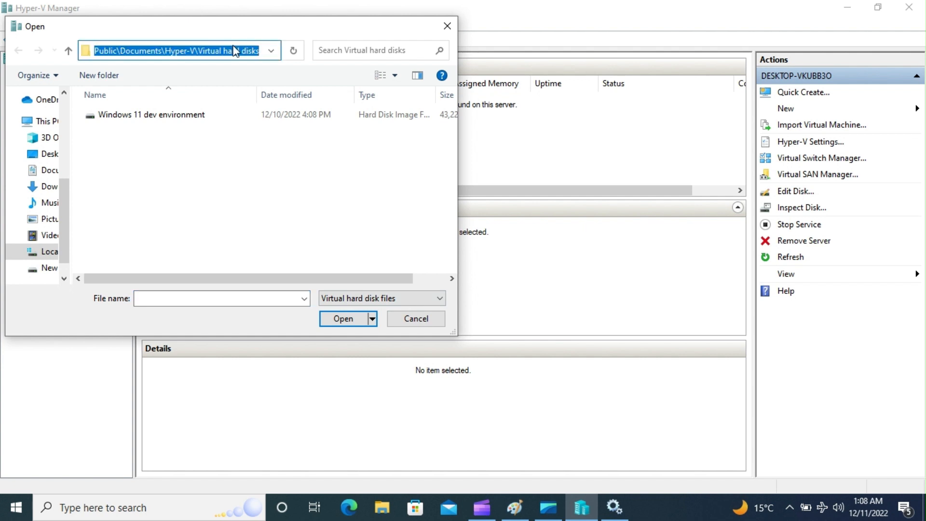
click(414, 317)
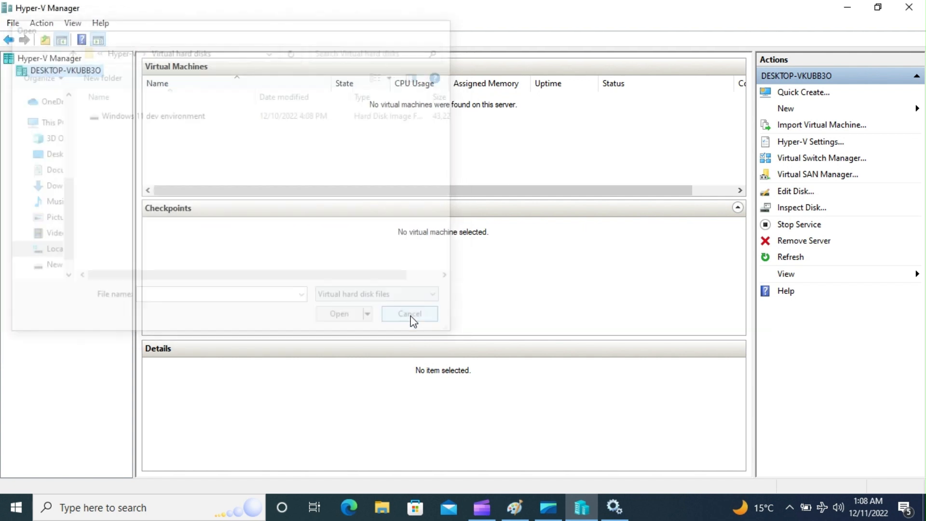
Begin a new virtual machine named VM_1, stored in the default location.
click(787, 109)
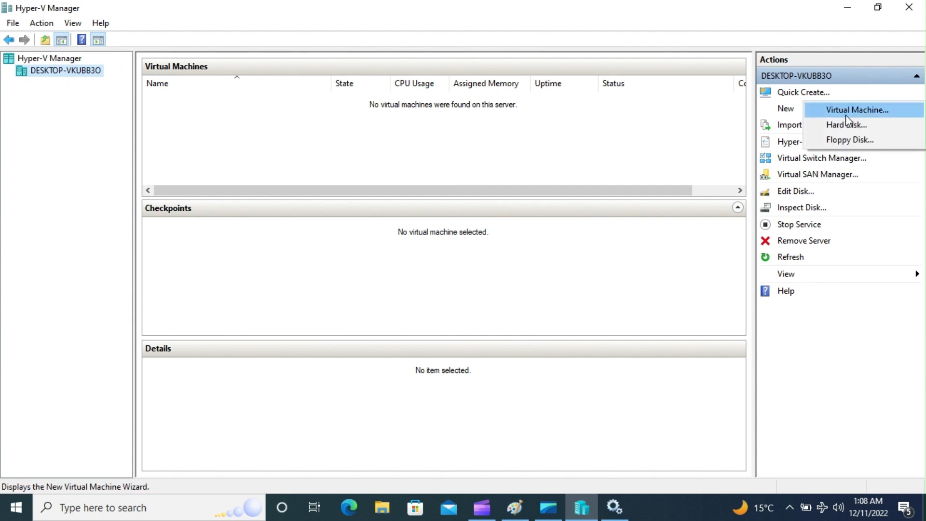
click(846, 115)
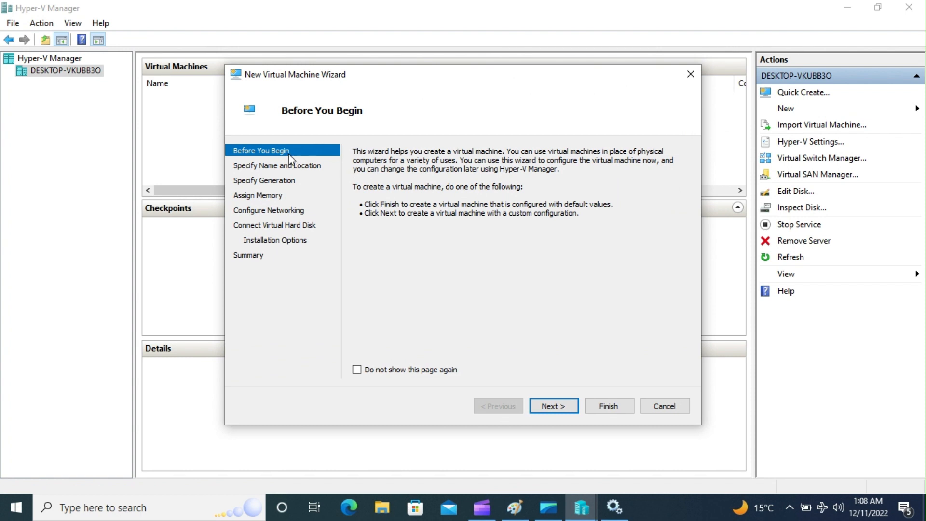
click(555, 406)
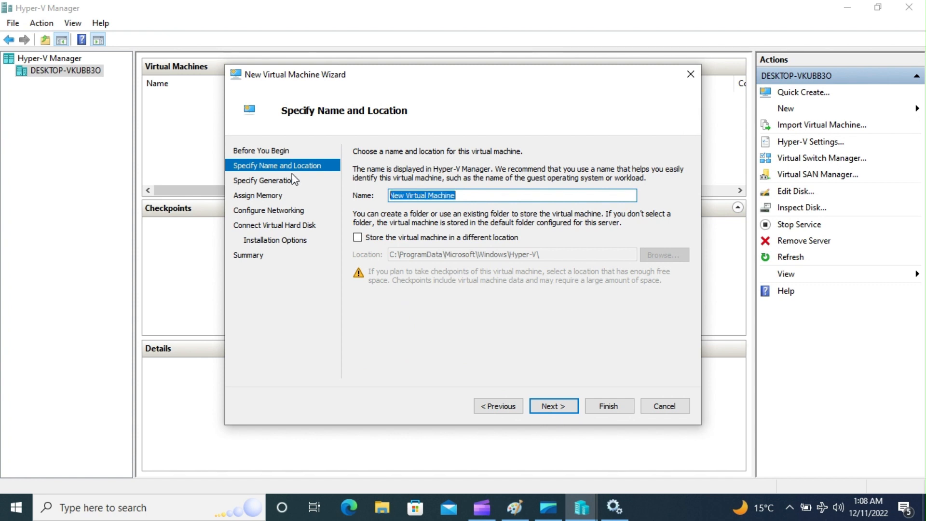
text(VM_1)
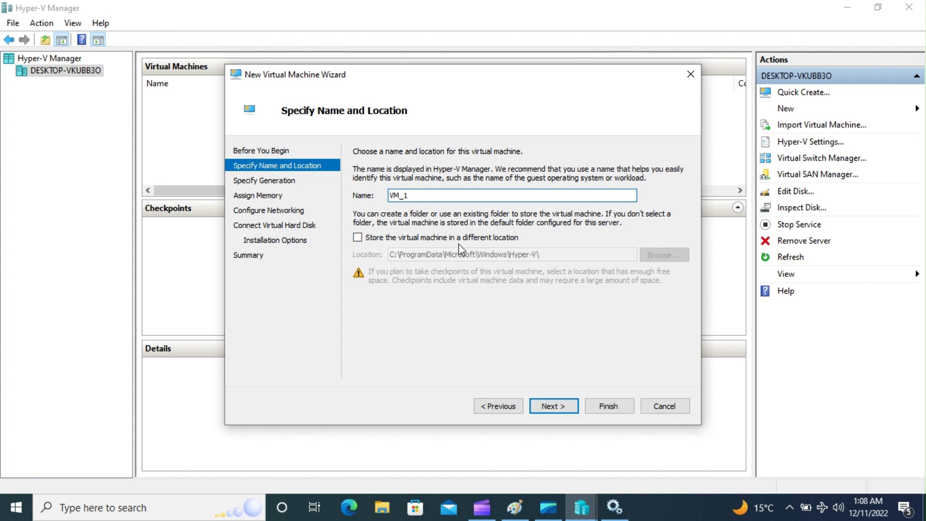
click(368, 238)
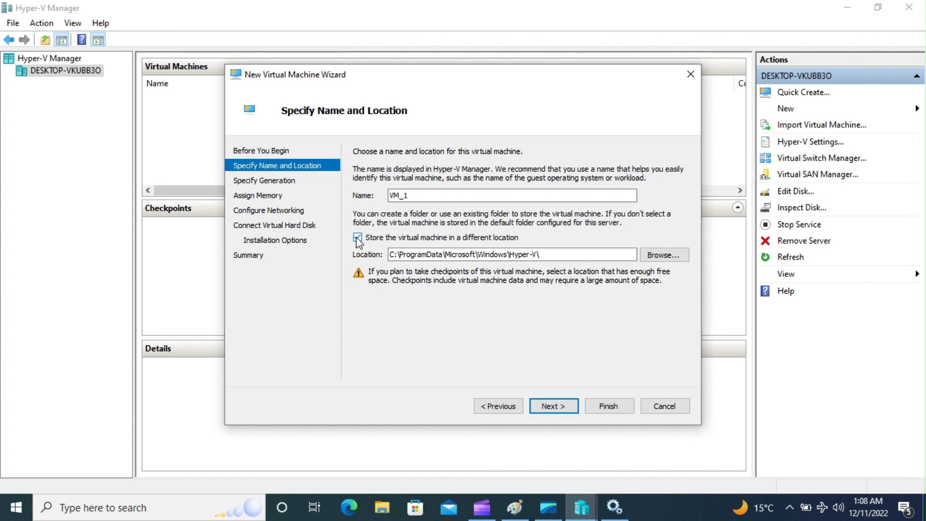
click(358, 237)
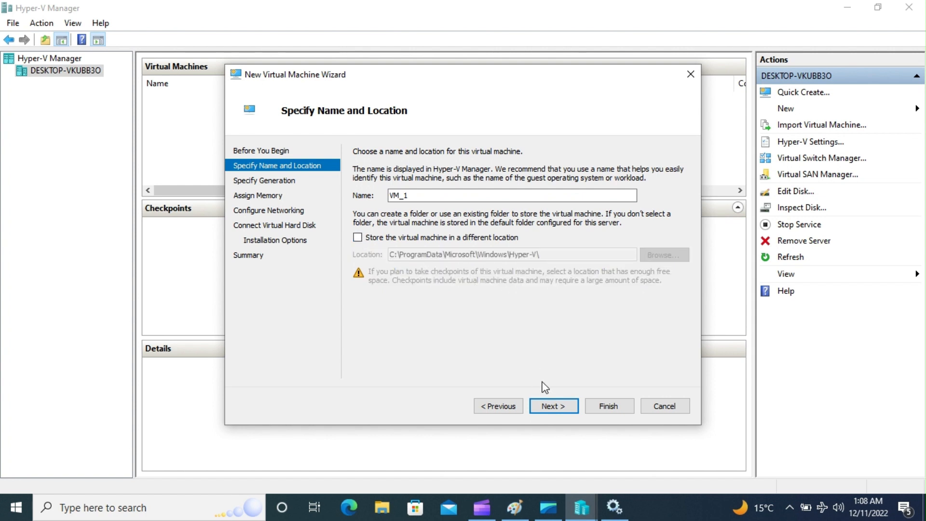
click(557, 414)
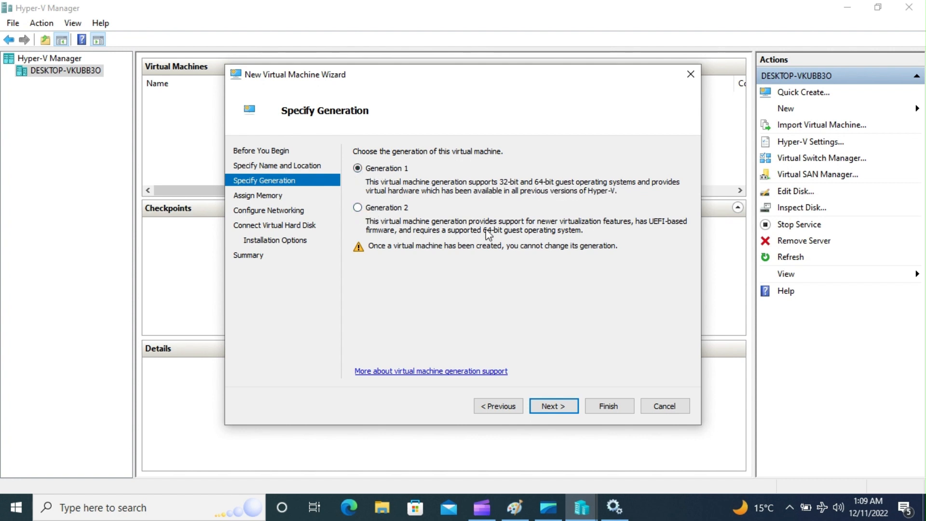
Accept Generation 1 and 1024 MB of startup memory with Dynamic Memory, and connect the network adapter to Default Switch.
click(558, 418)
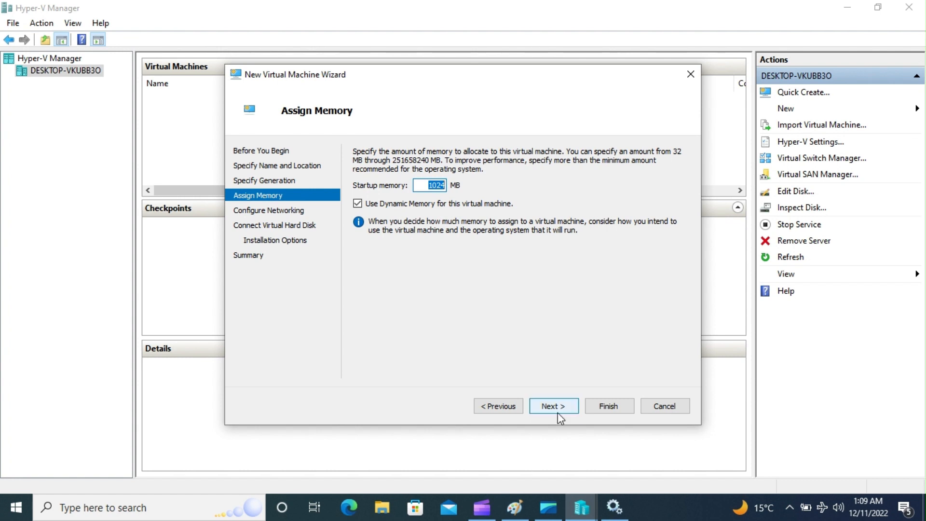
click(557, 409)
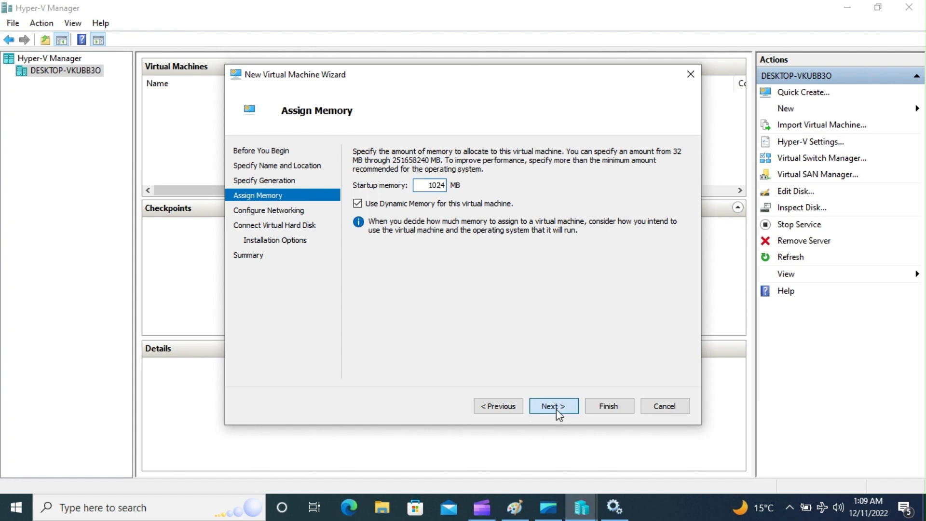
click(537, 178)
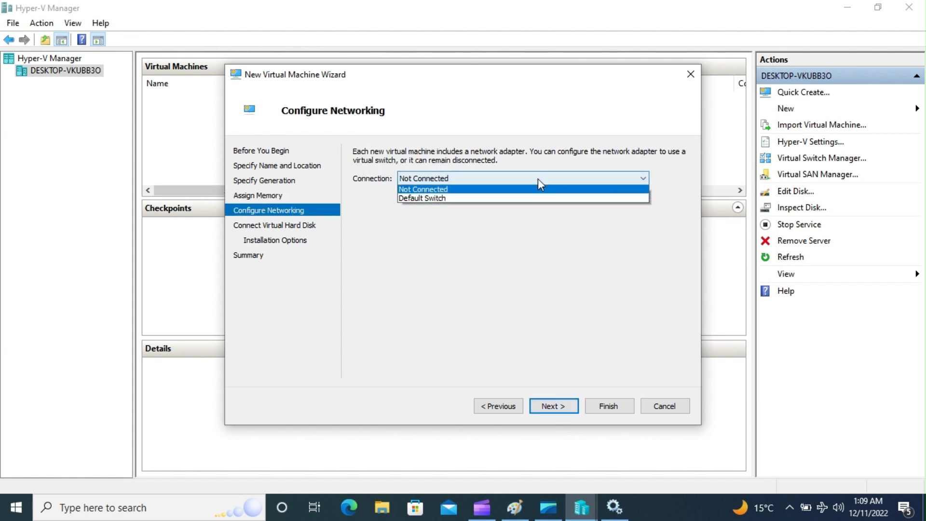
click(450, 199)
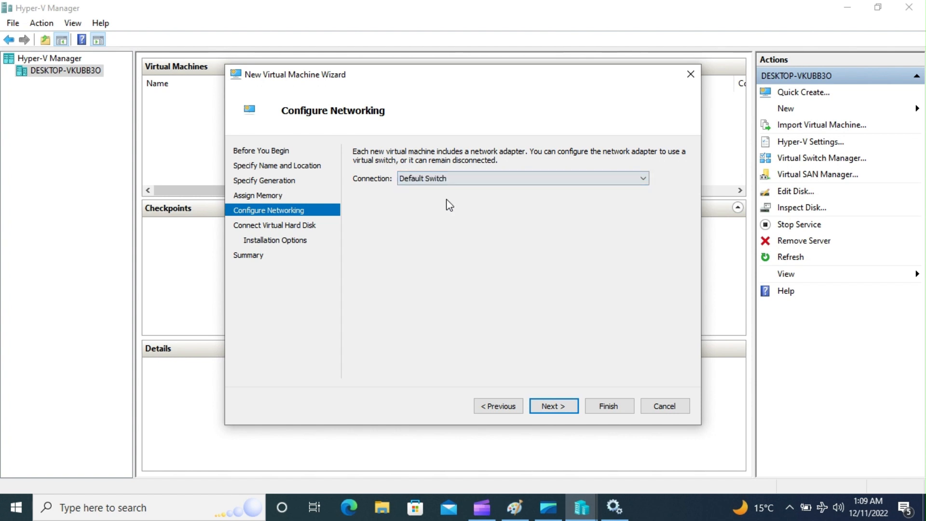
click(553, 406)
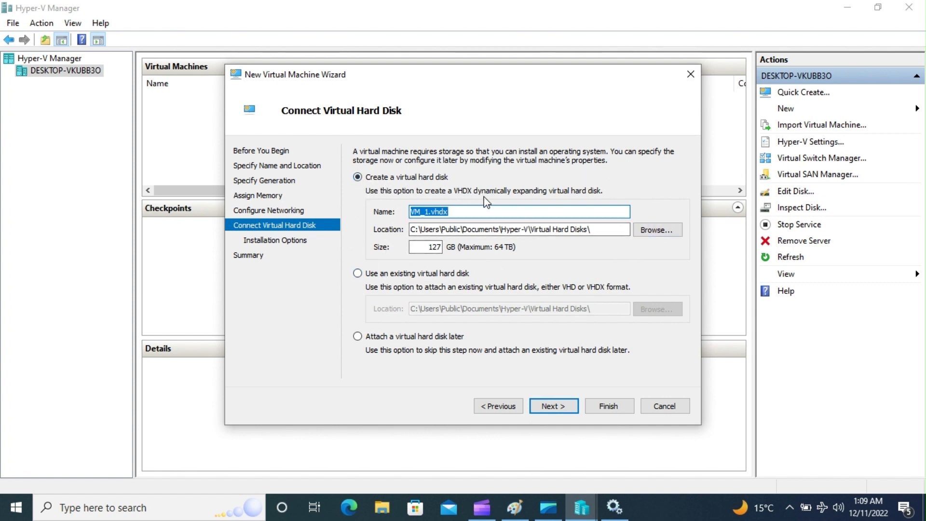
Use the existing virtual hard disk "Windows 11 dev environment.vhdx" from the Hyper-V Virtual hard disks folder for VM_1.
click(464, 212)
drag(464, 211, 432, 212)
click(375, 273)
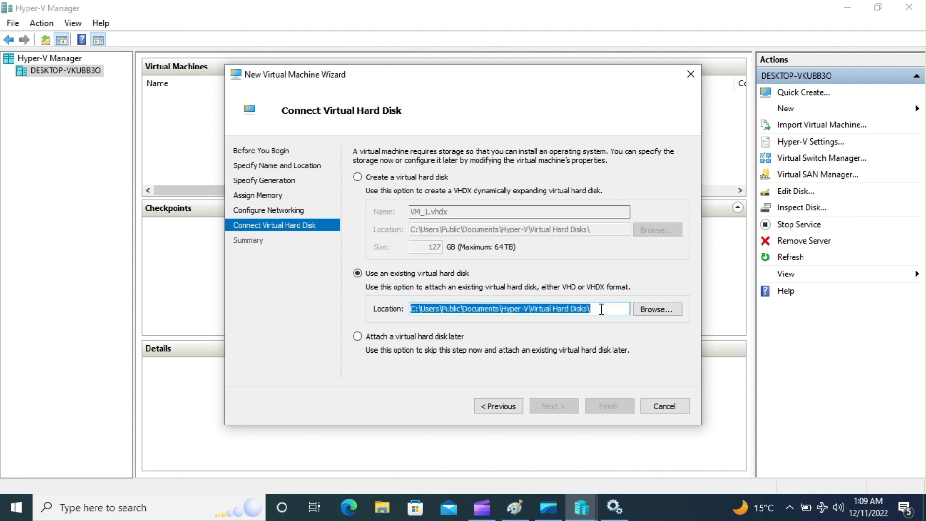
drag(601, 309, 308, 290)
key(ctrl+v)
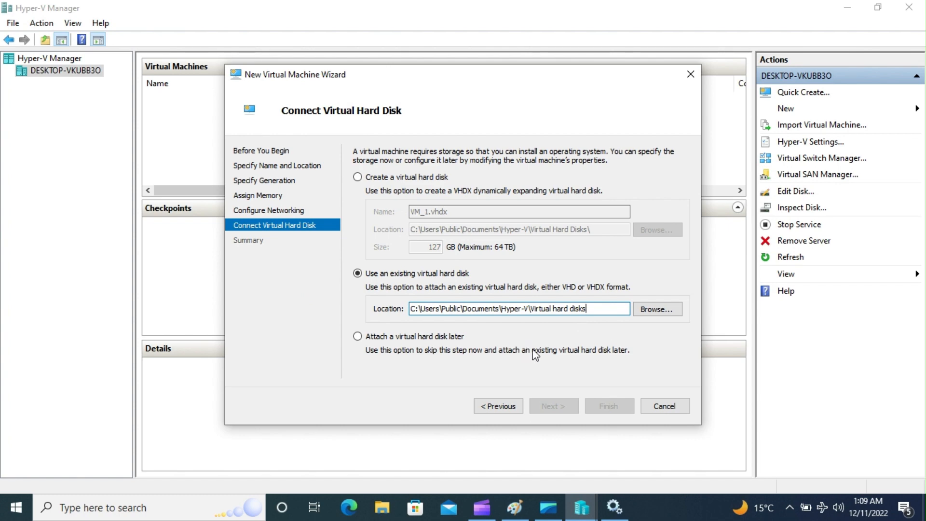
click(652, 311)
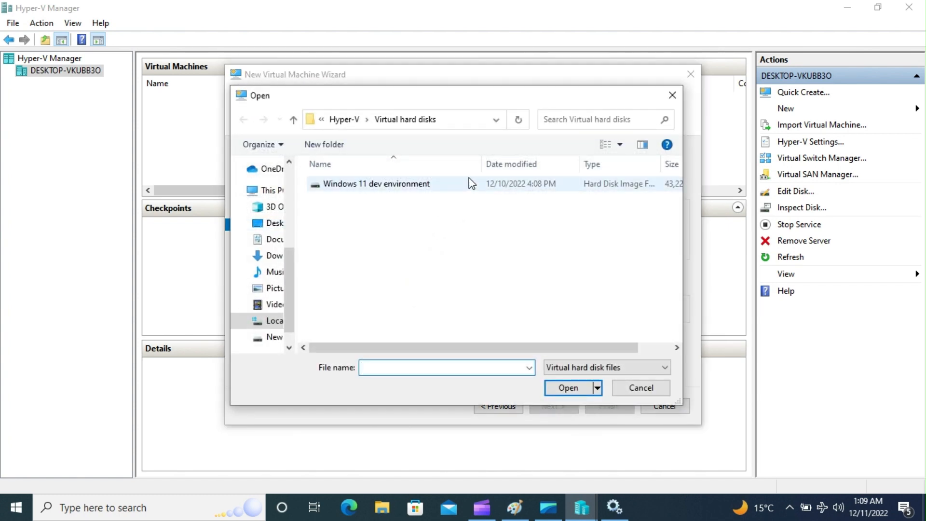
click(472, 183)
click(569, 388)
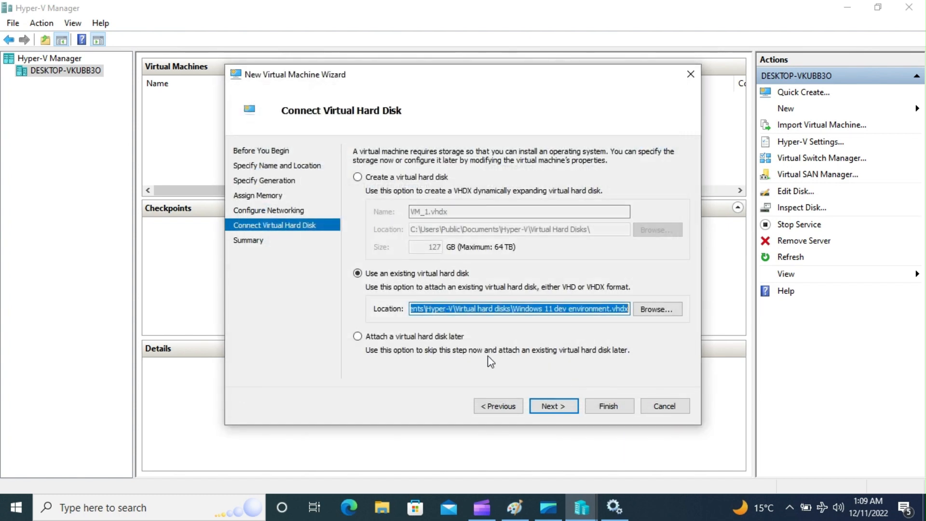
click(556, 407)
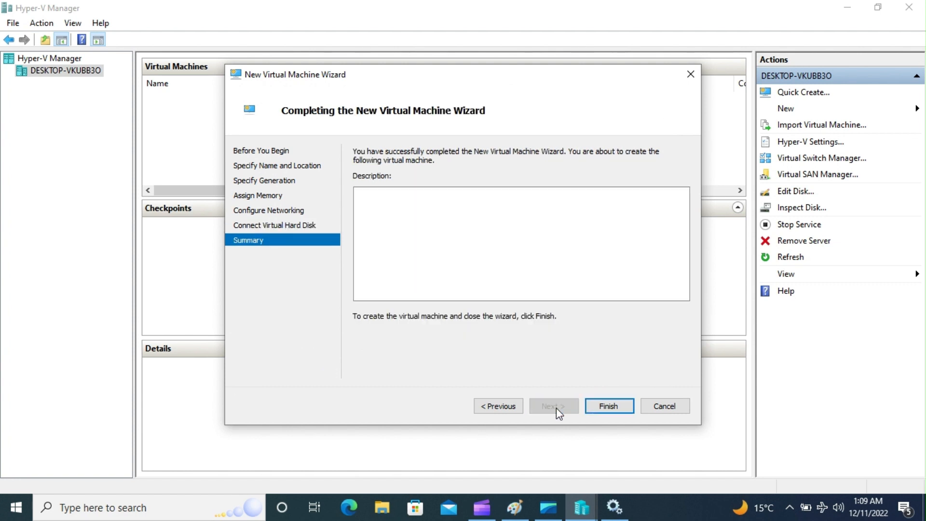
click(498, 406)
click(391, 336)
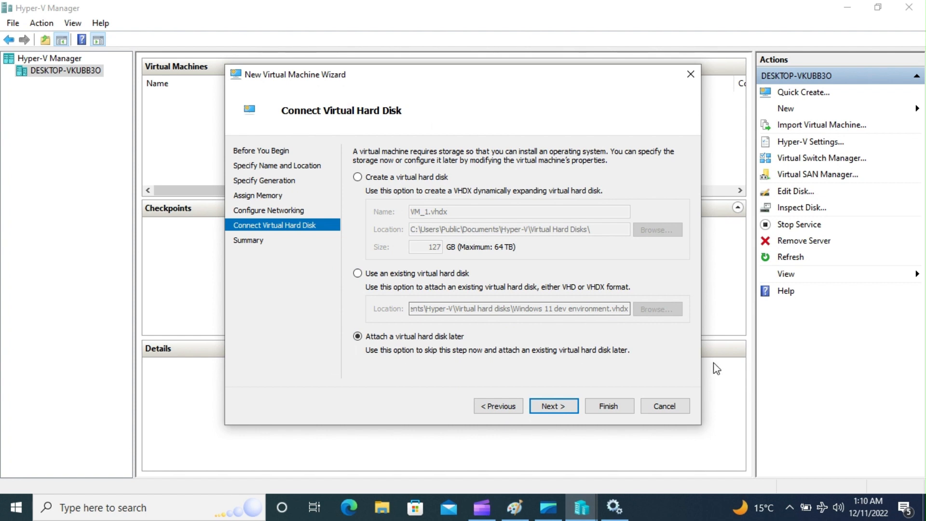
click(396, 274)
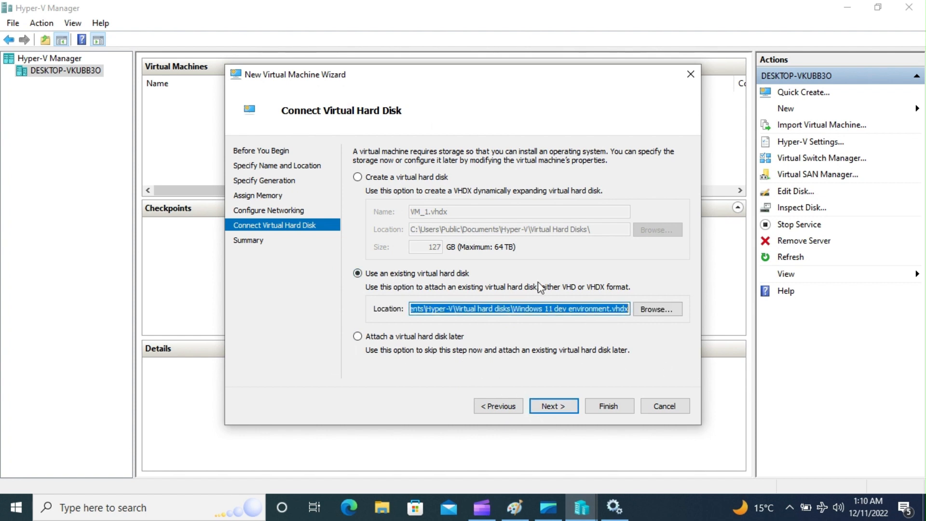
Finish creating VM_1 and narrow the Name column in the list of virtual machines.
click(565, 409)
click(608, 405)
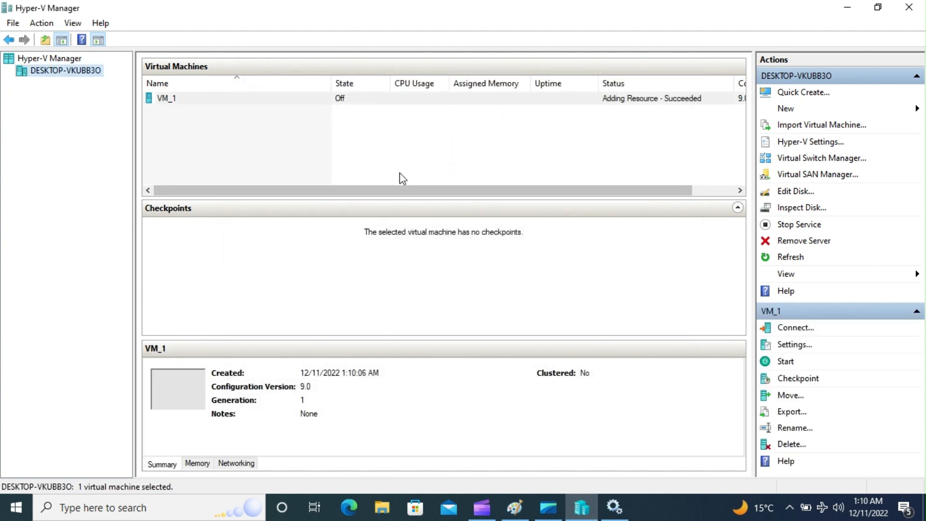
drag(369, 191, 327, 189)
drag(331, 87, 217, 91)
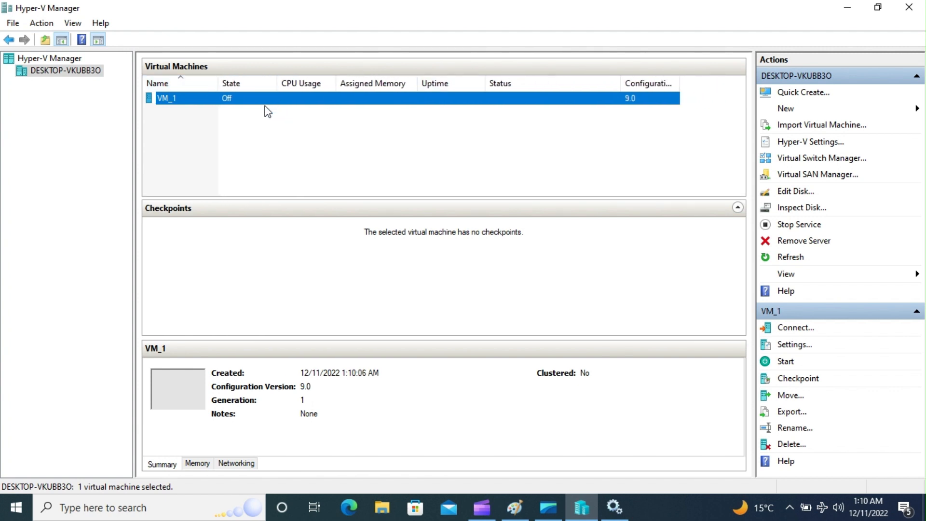
Start the virtual machine VM_1.
right_click(253, 102)
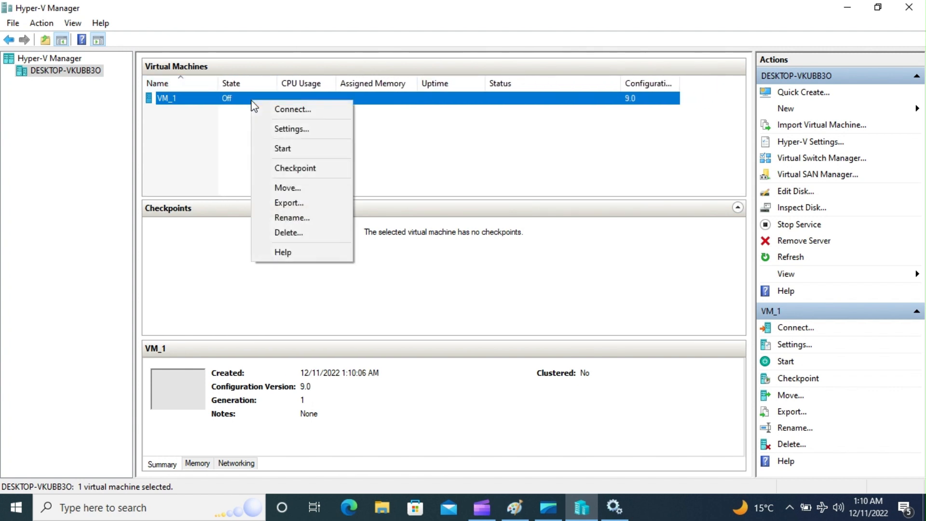
click(289, 149)
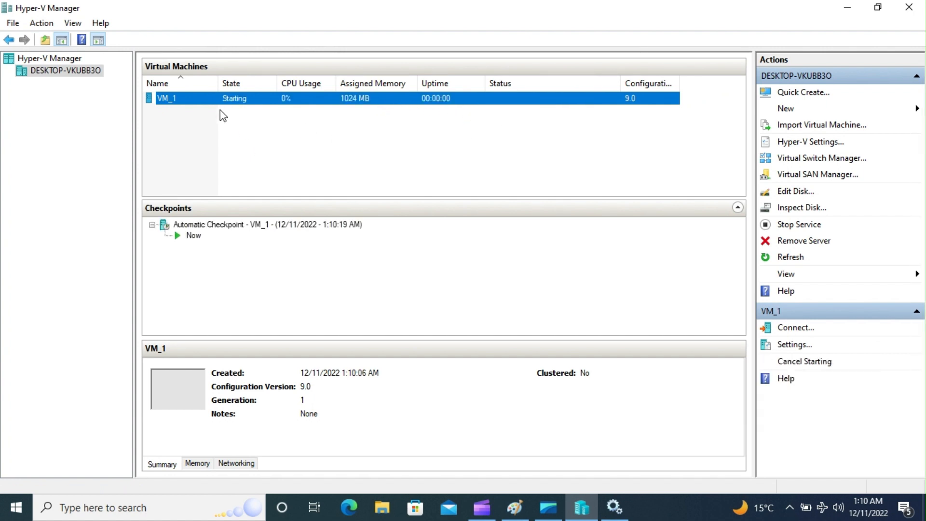
right_click(207, 101)
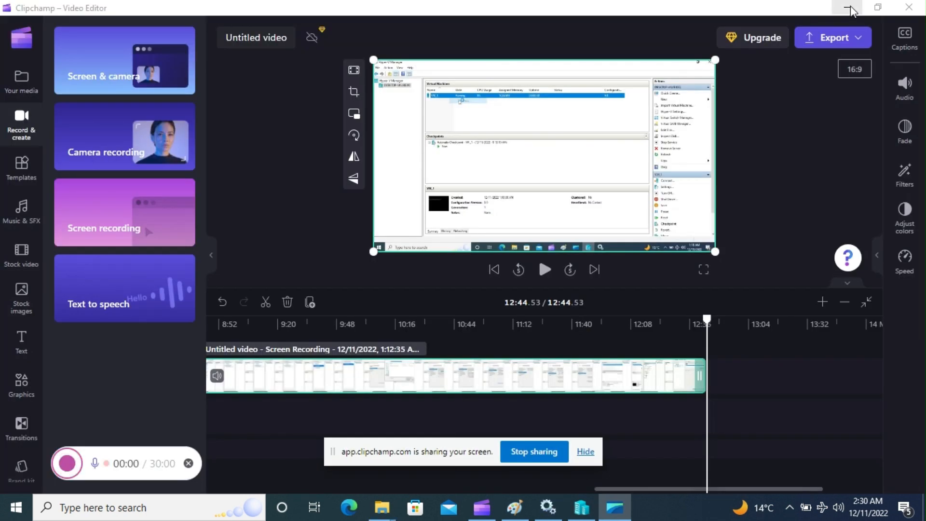
Connect to the running VM_1, expand its session to full screen, and dismiss the connection dialog and the guest's Start menu.
click(848, 7)
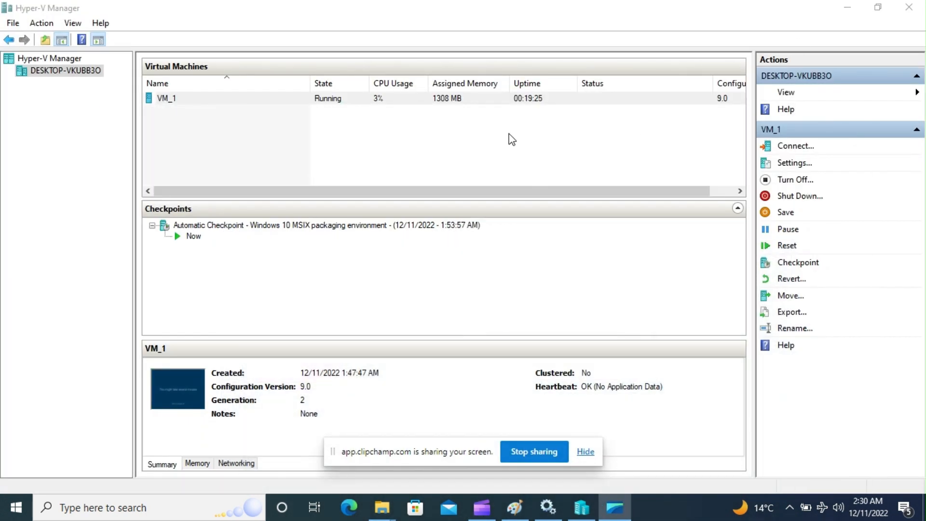
right_click(445, 98)
click(464, 107)
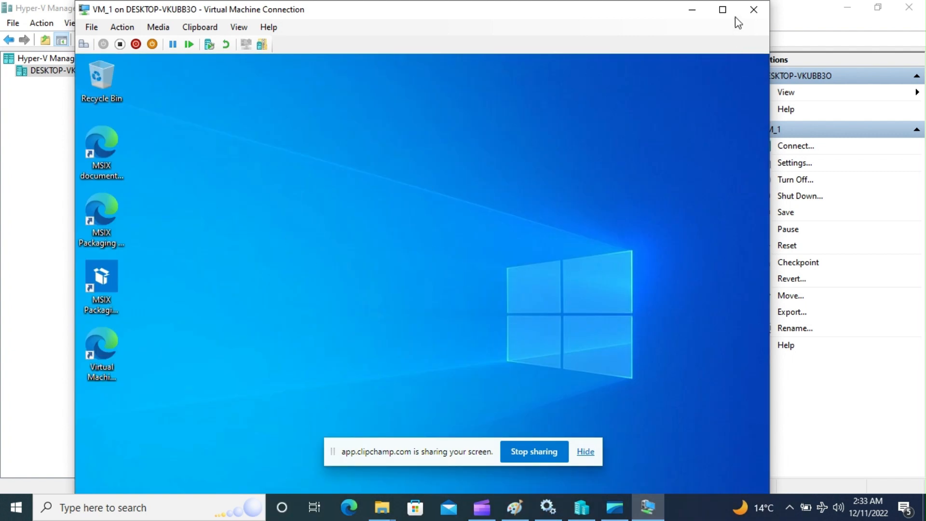
click(722, 10)
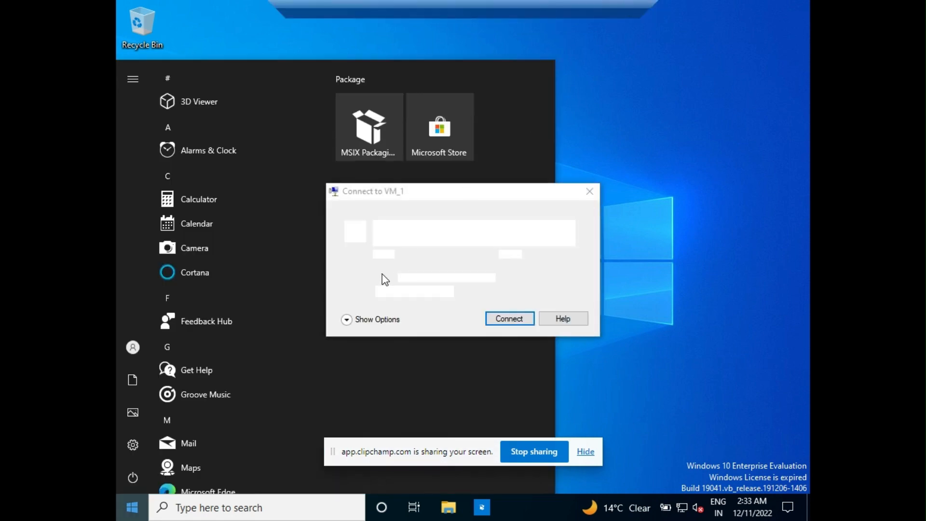
click(589, 193)
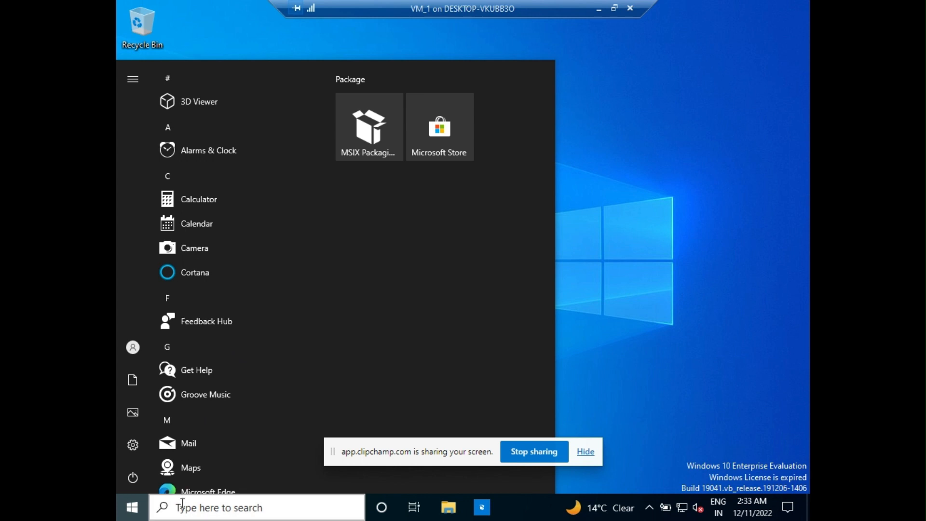
click(185, 505)
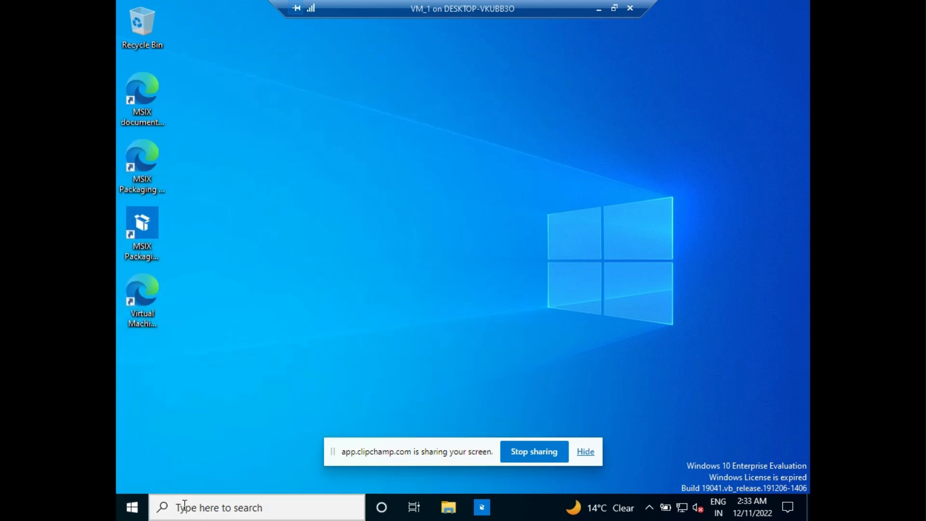
click(184, 506)
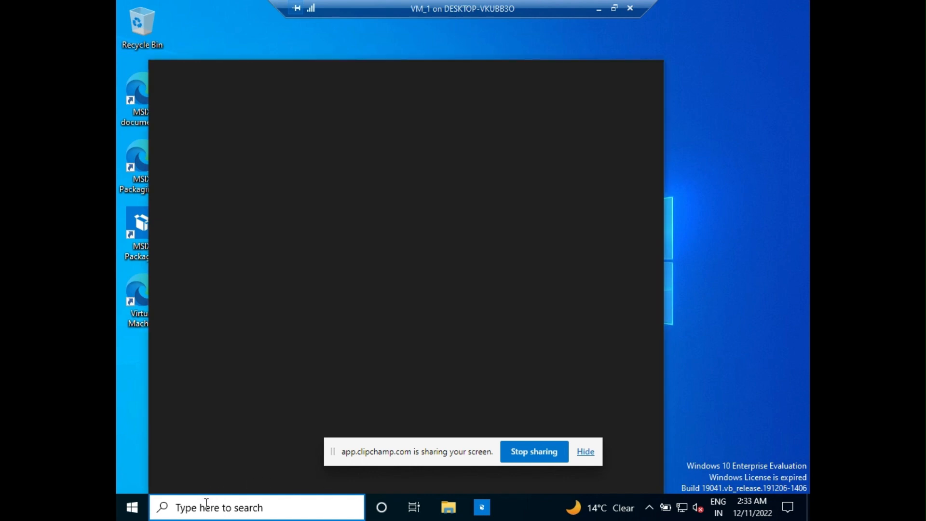
click(739, 276)
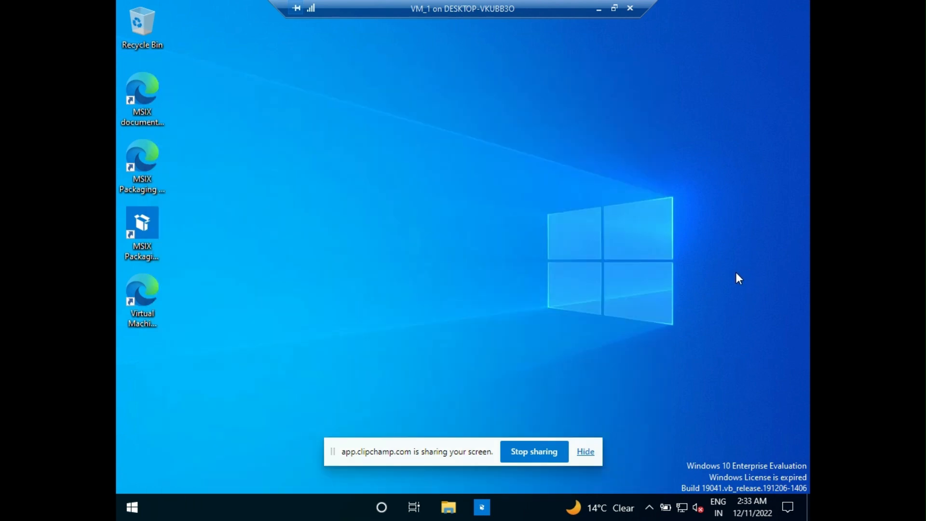
click(132, 506)
text(cmd)
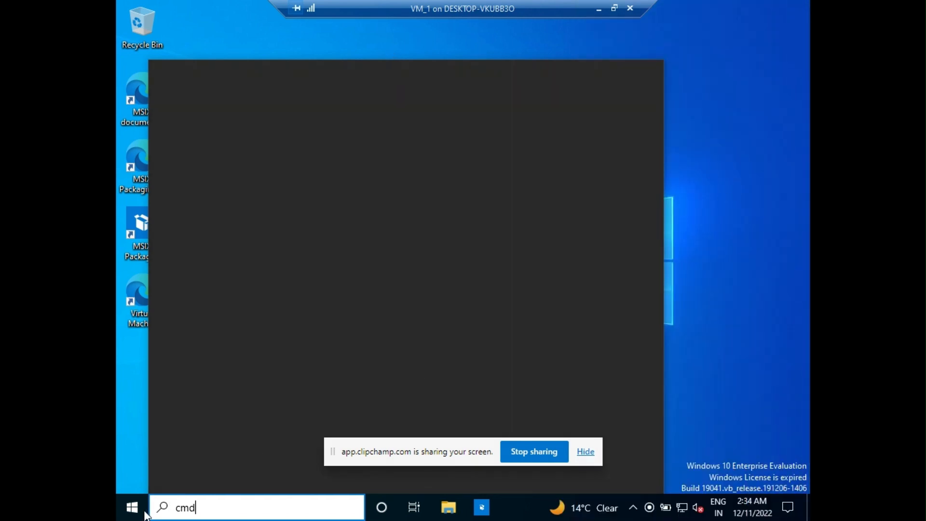
Search for "run" inside the VM_1 guest and launch Command Prompt from the results.
click(132, 507)
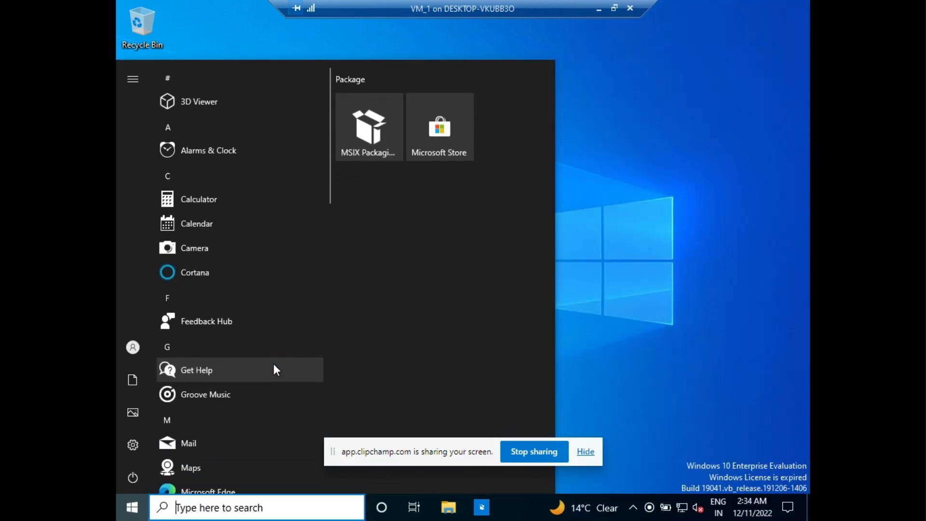
text(run)
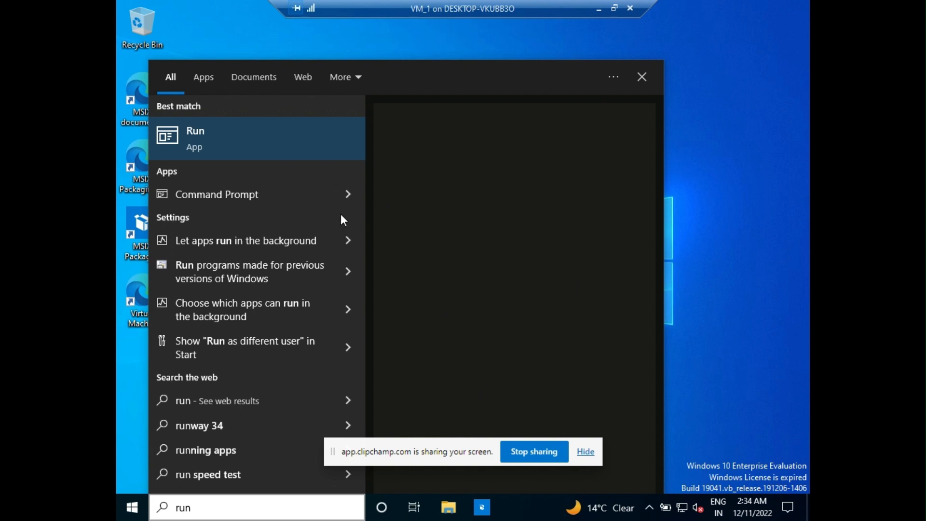
click(275, 195)
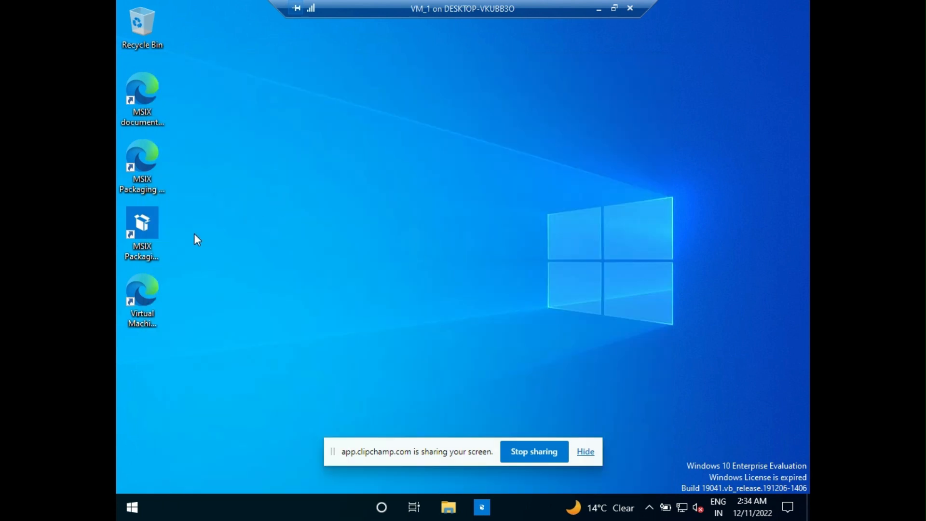